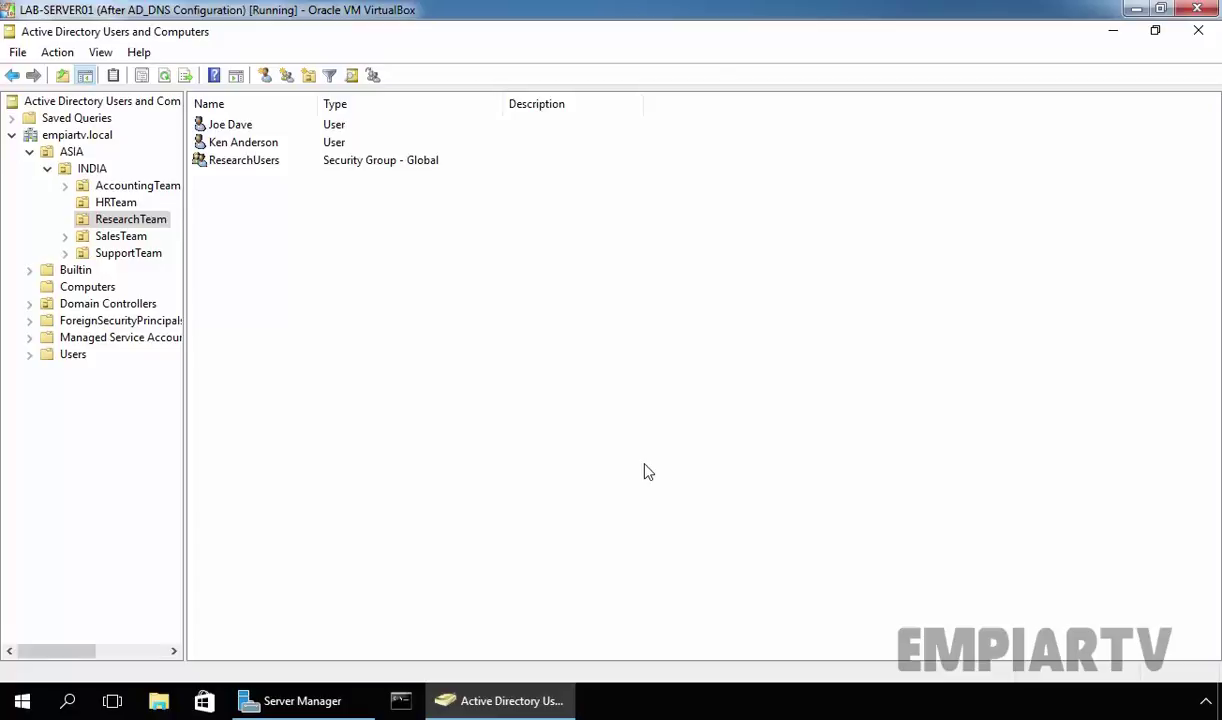
- Multi-select the two user accounts in the ResearchTeam OU
click(227, 124)
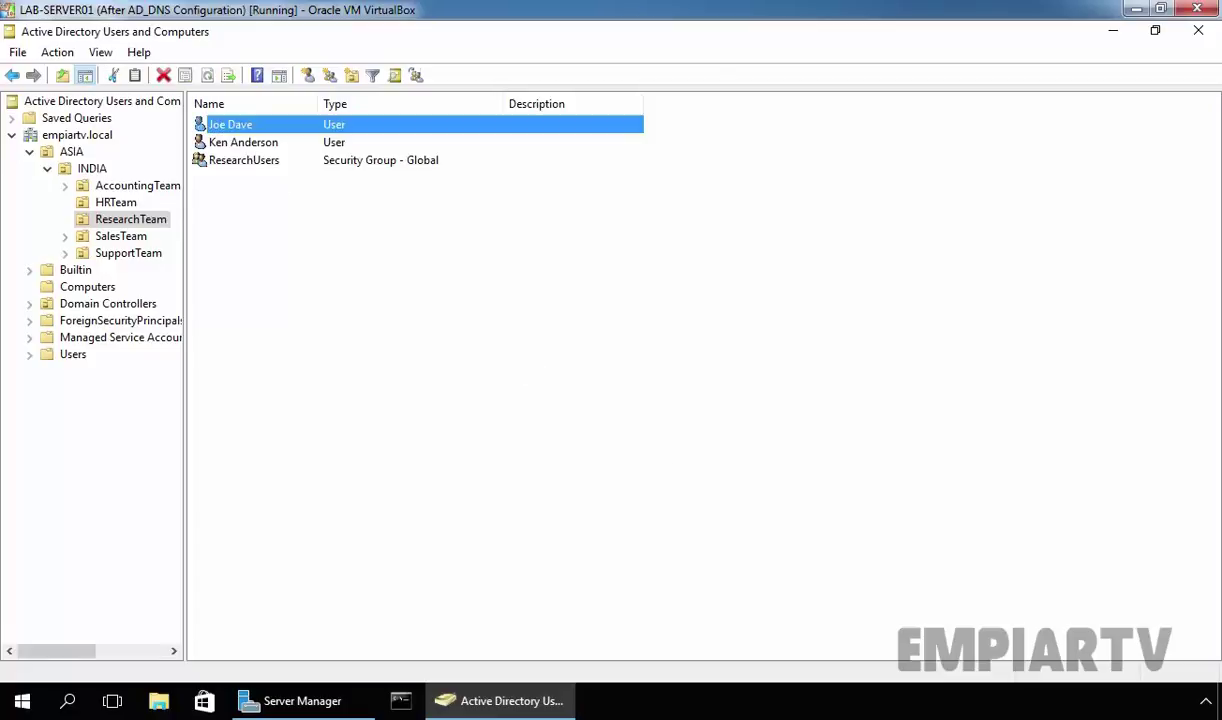
ctrl+click(238, 143)
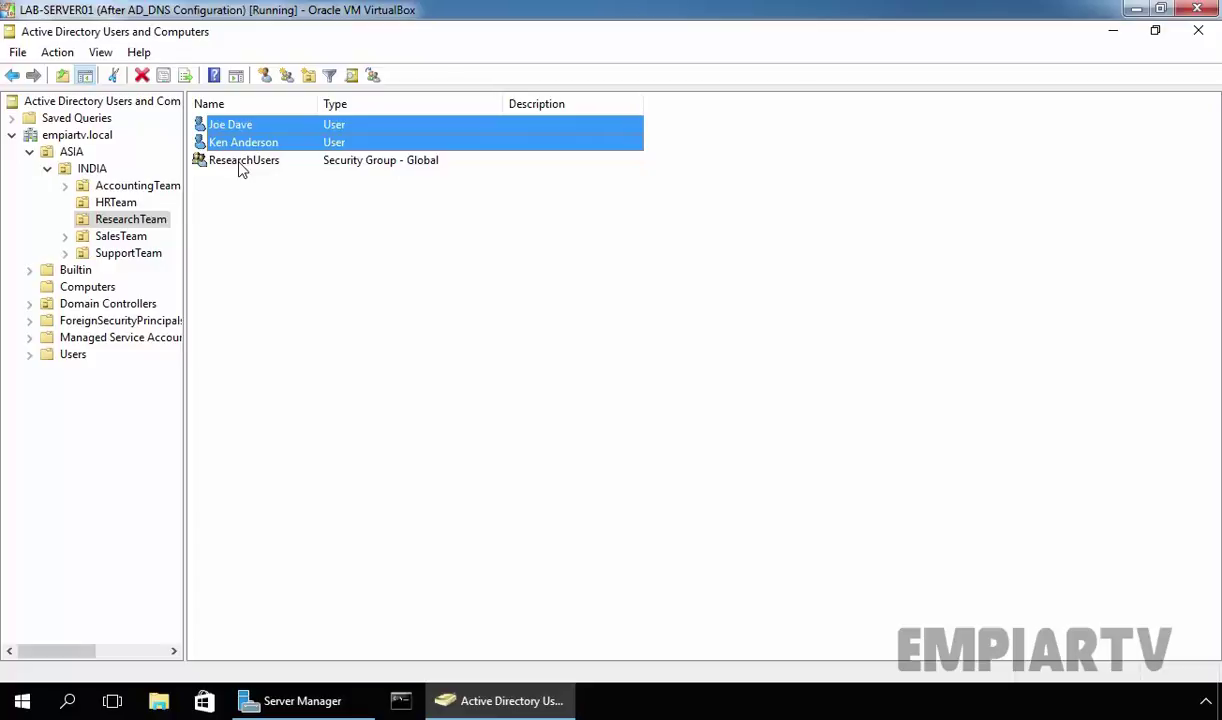
- Start a New Share Wizard from File and Storage Services > Shares with the SMB Share - Quick profile
click(280, 703)
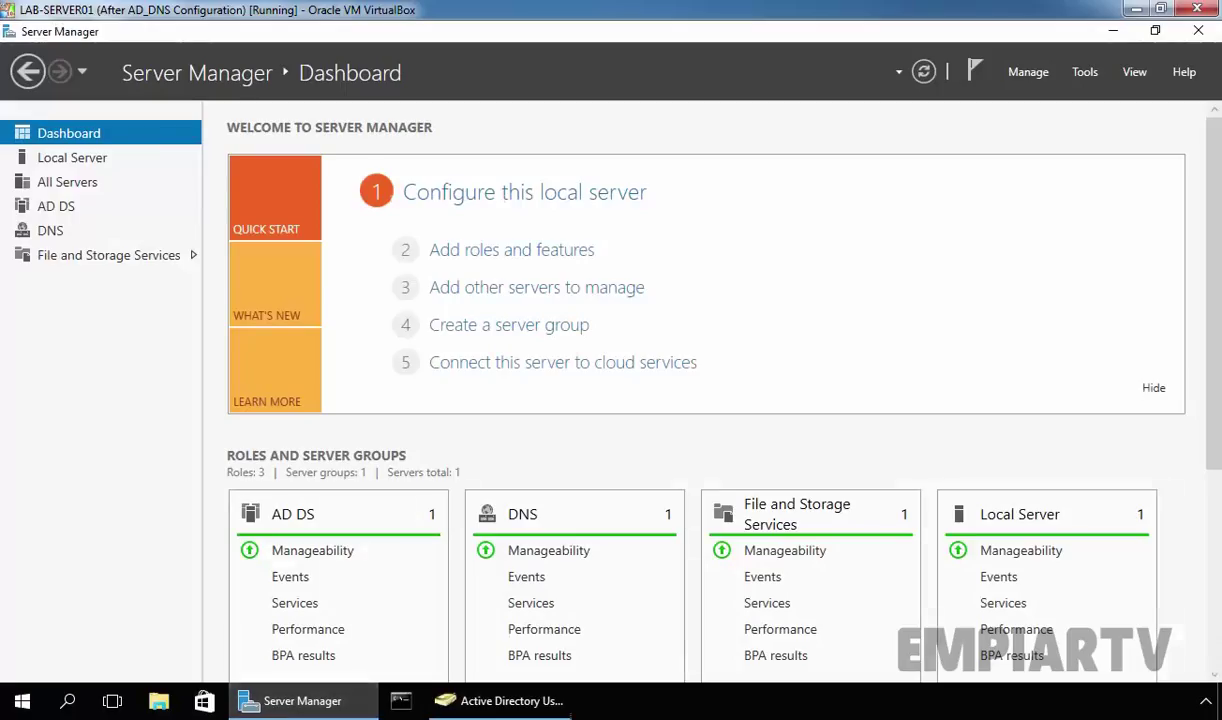
click(68, 257)
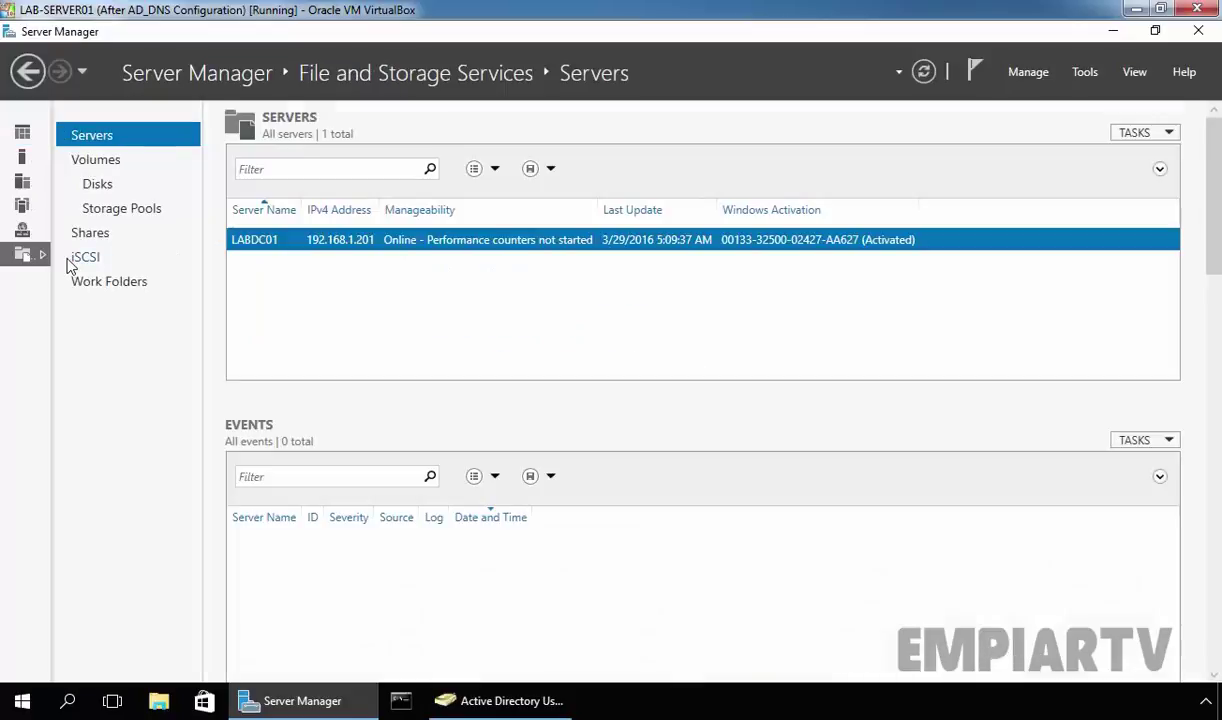
click(90, 234)
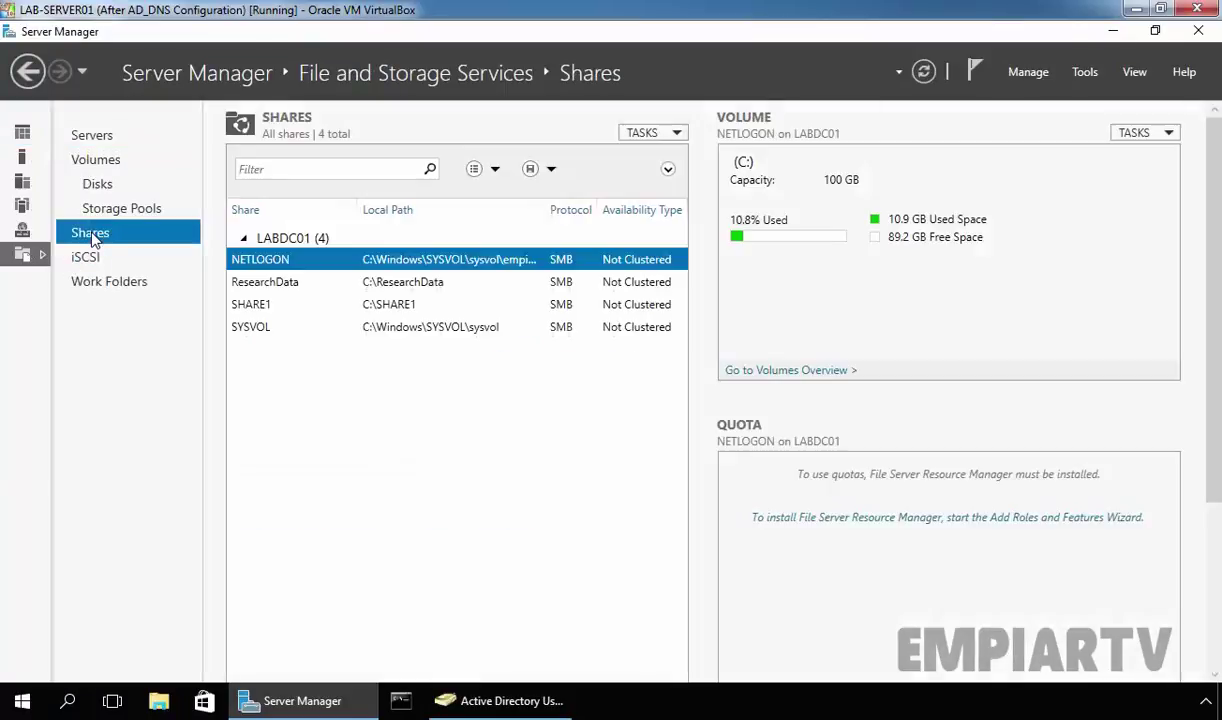
click(672, 137)
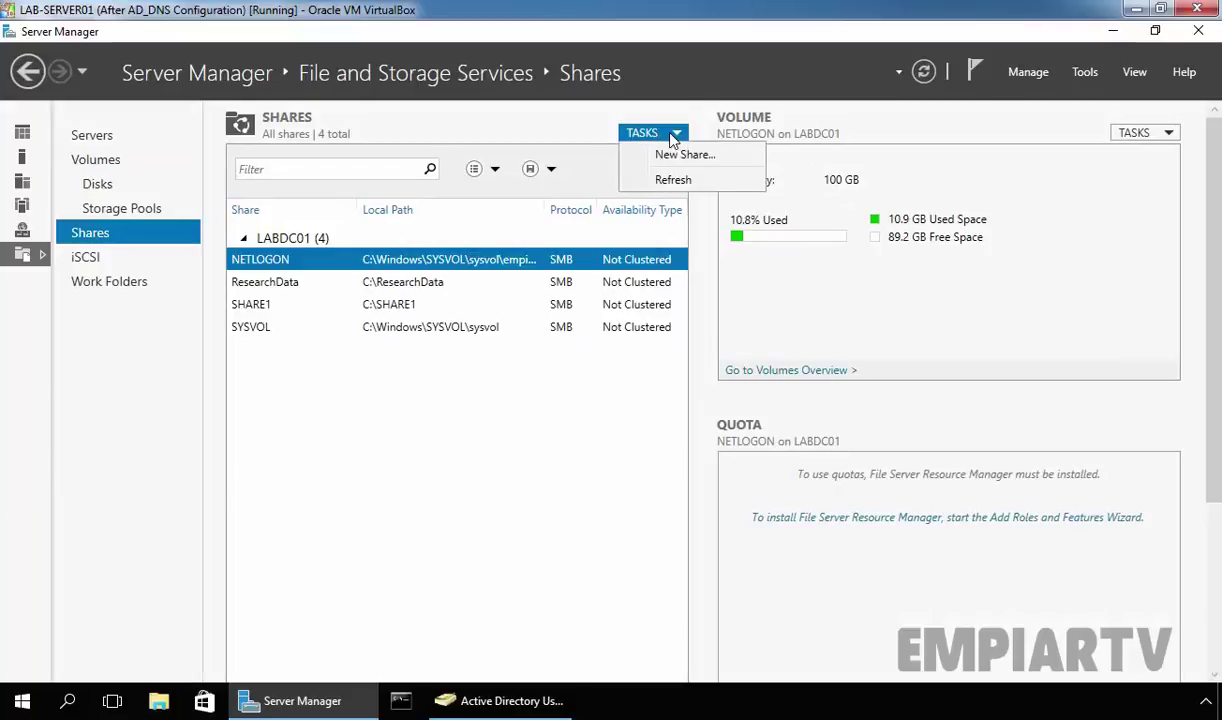
click(670, 158)
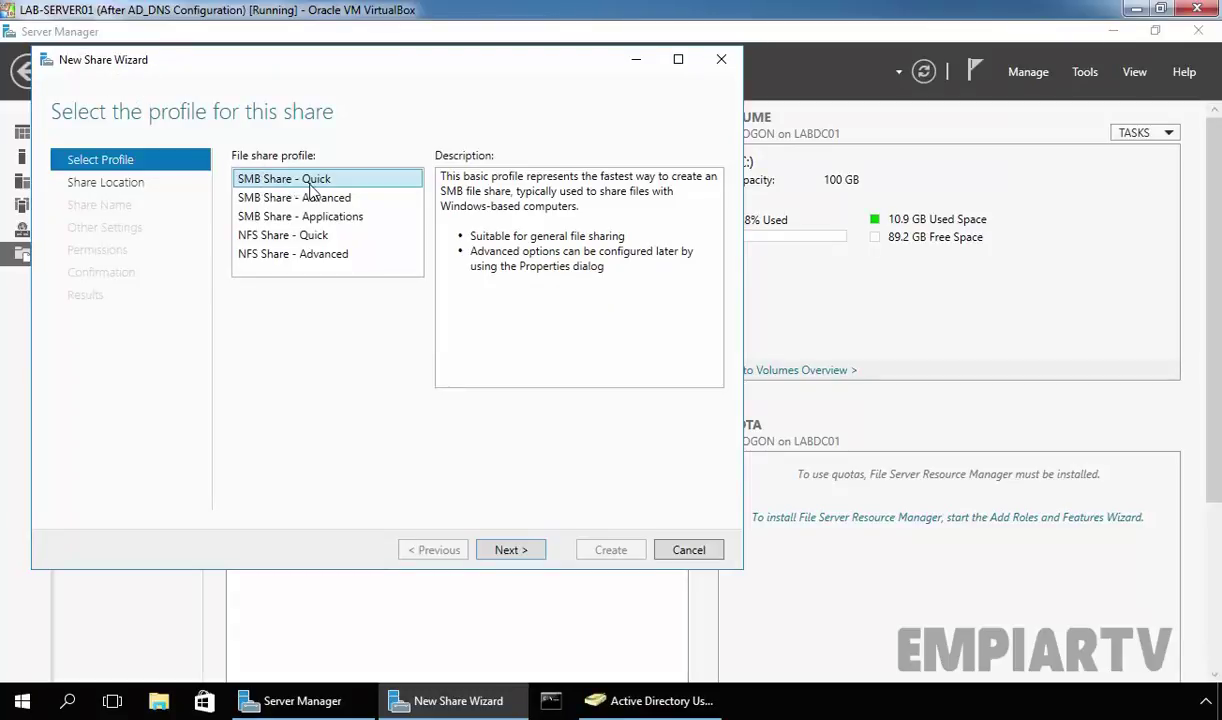
click(510, 551)
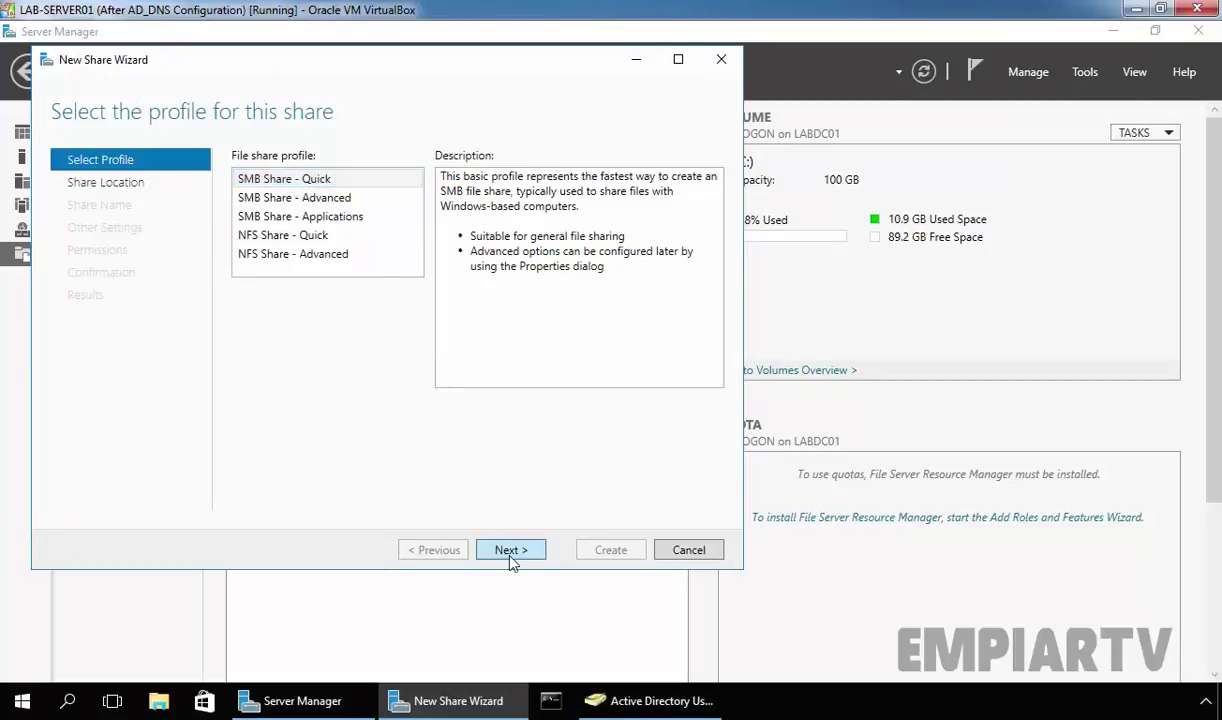
- Set the share location to the custom path e:\profiles
click(239, 478)
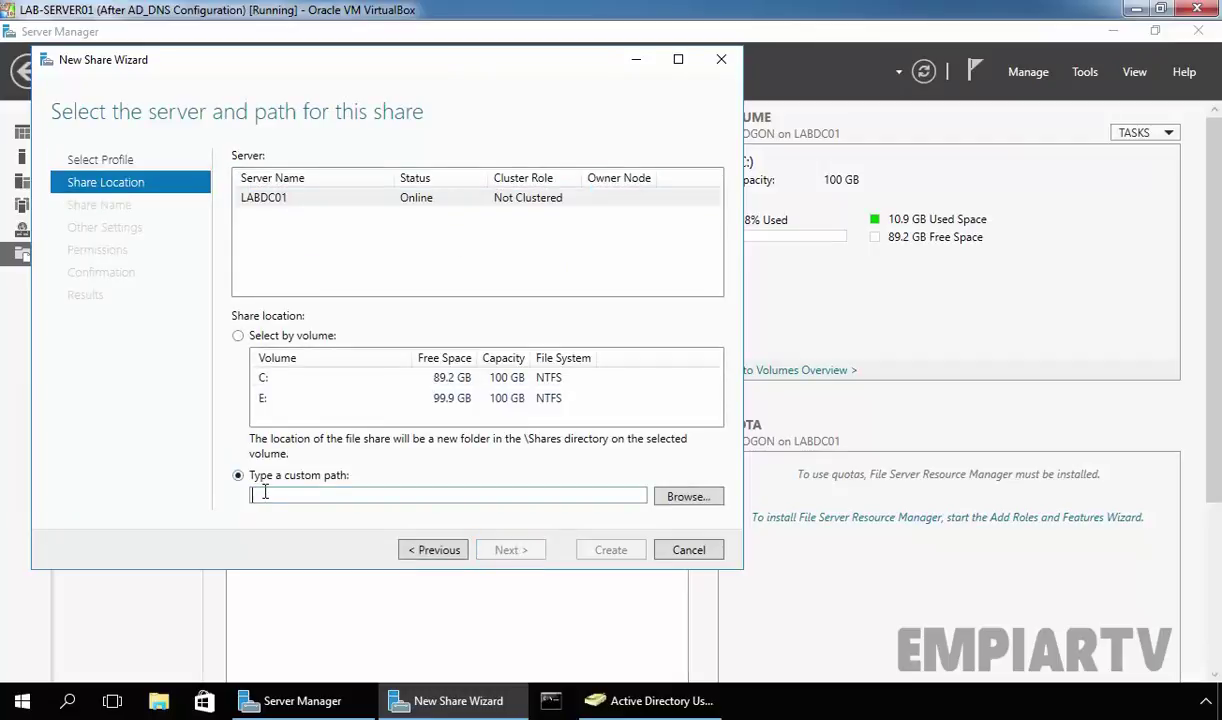
text(e:\)
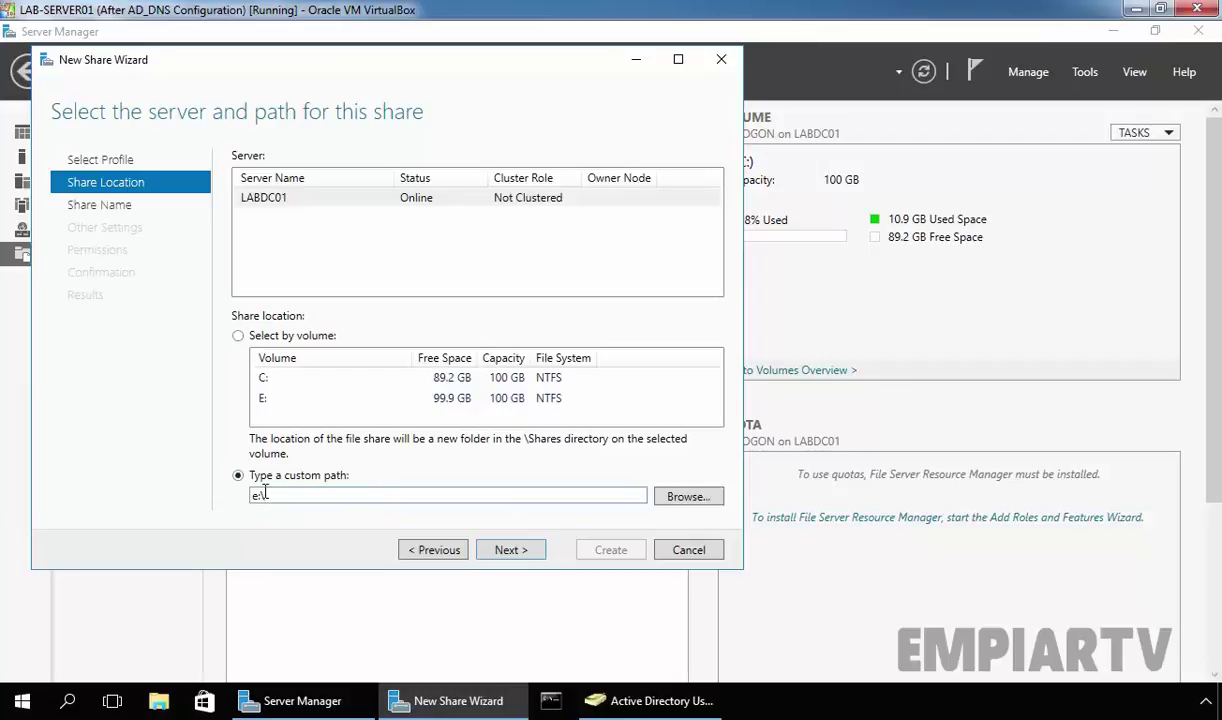
text(profiles)
click(492, 535)
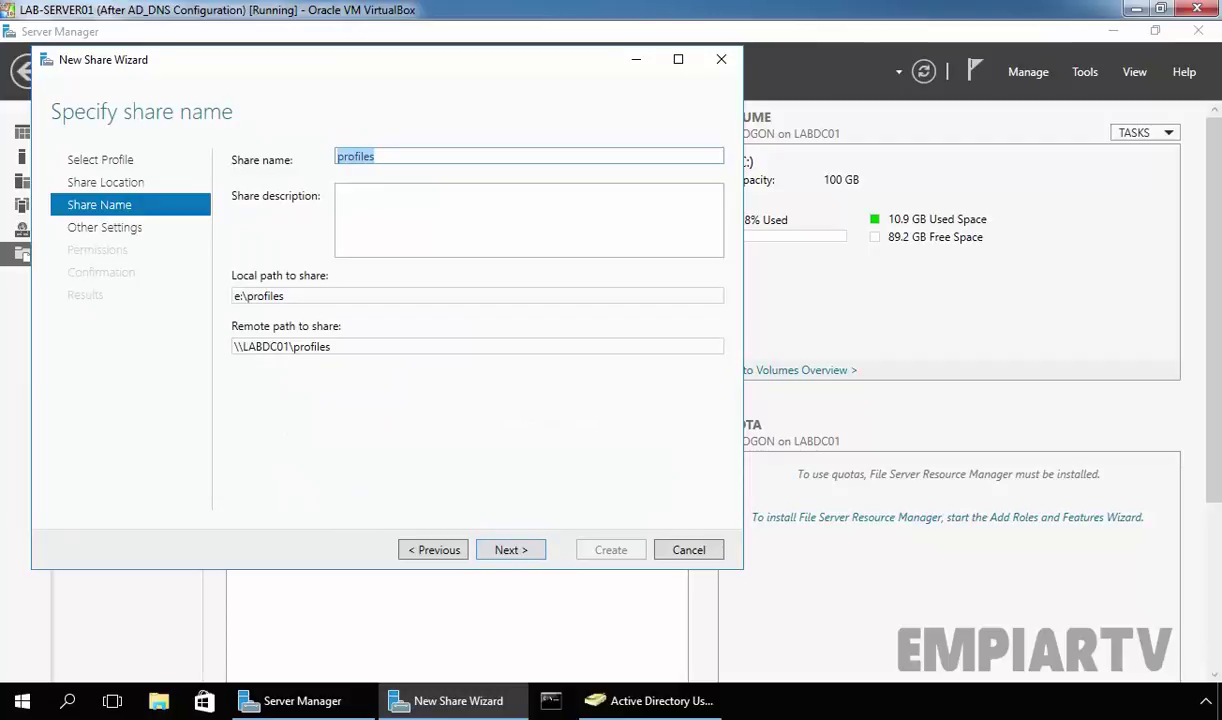
- Name the share profiles$, create the missing folder, and enable access-based enumeration
click(385, 156)
text($)
click(509, 552)
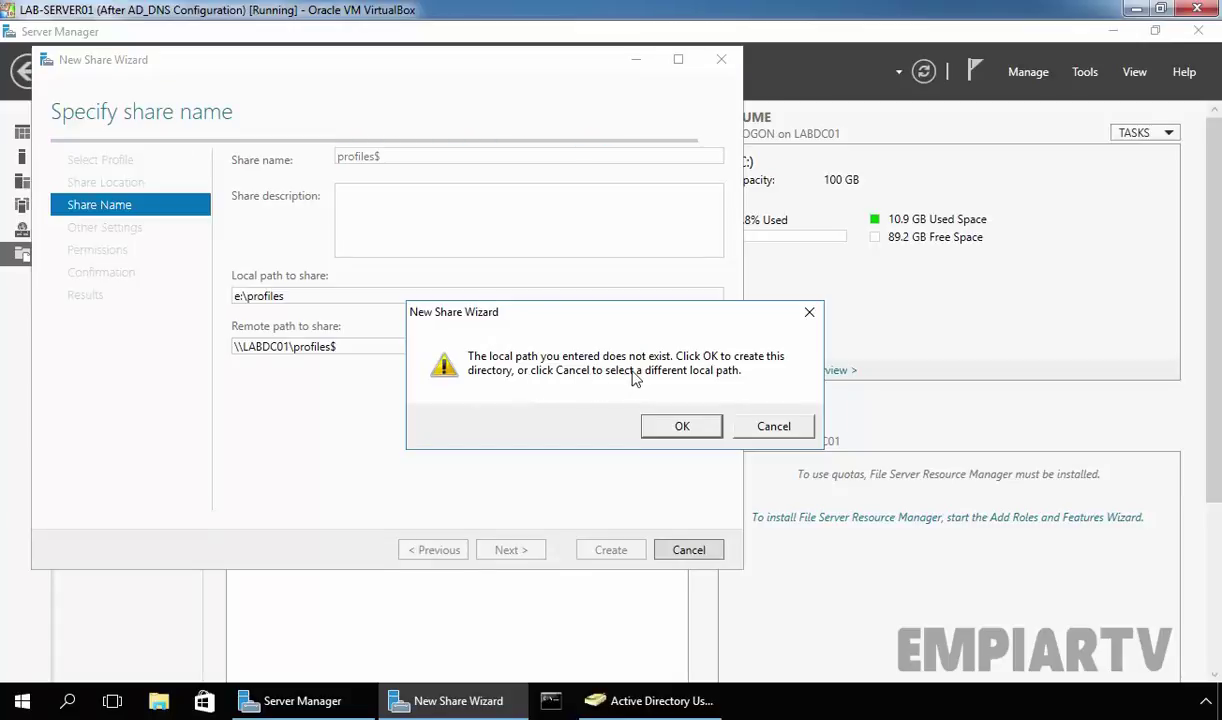
click(679, 428)
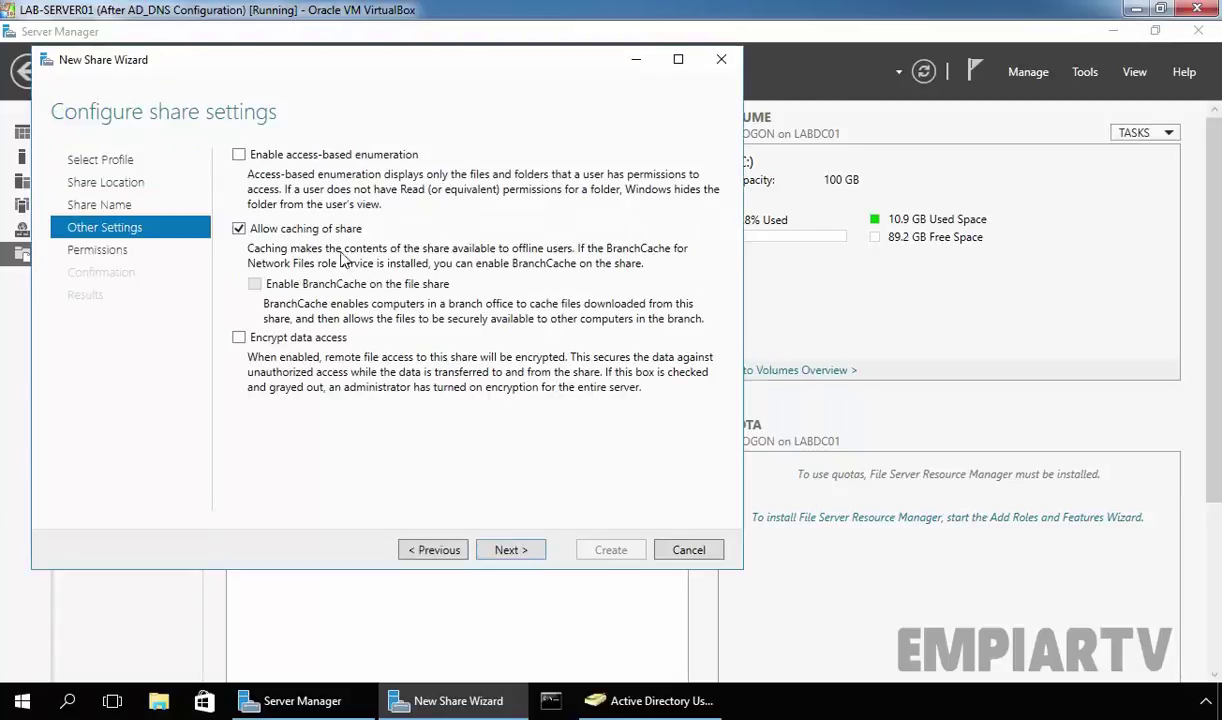
click(238, 155)
click(512, 552)
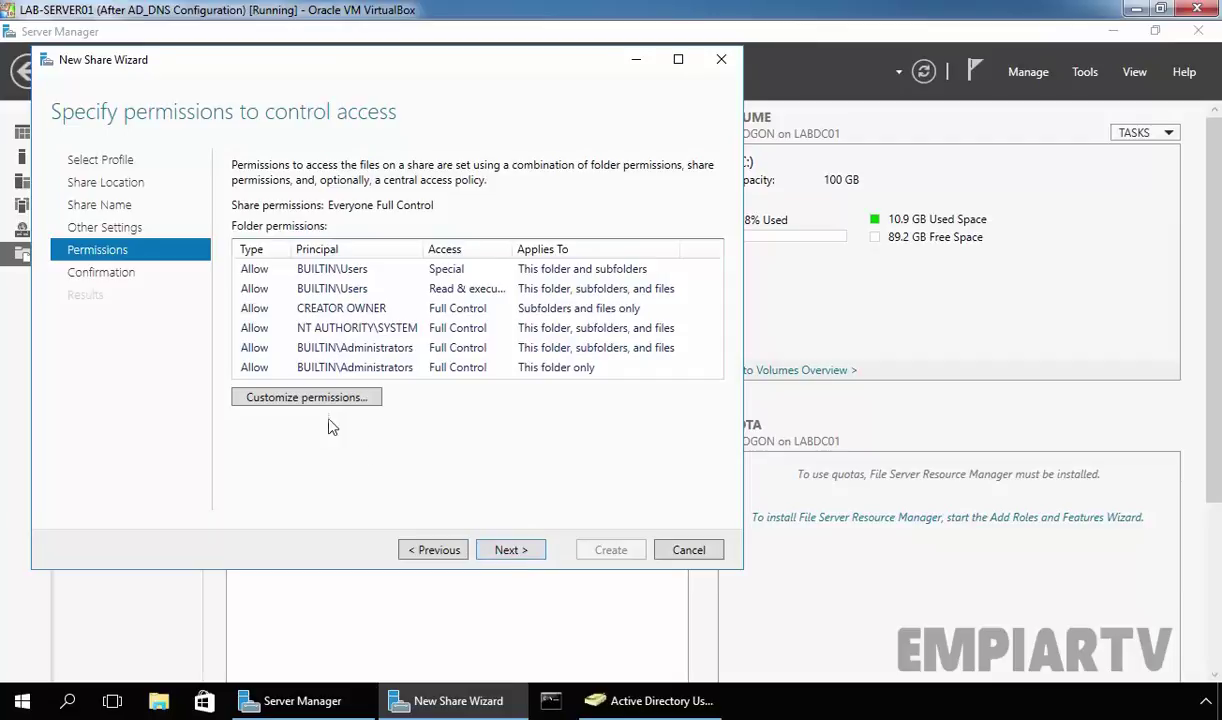
- Disable inheritance on the profiles folder, converting inherited permissions into explicit entries
click(307, 398)
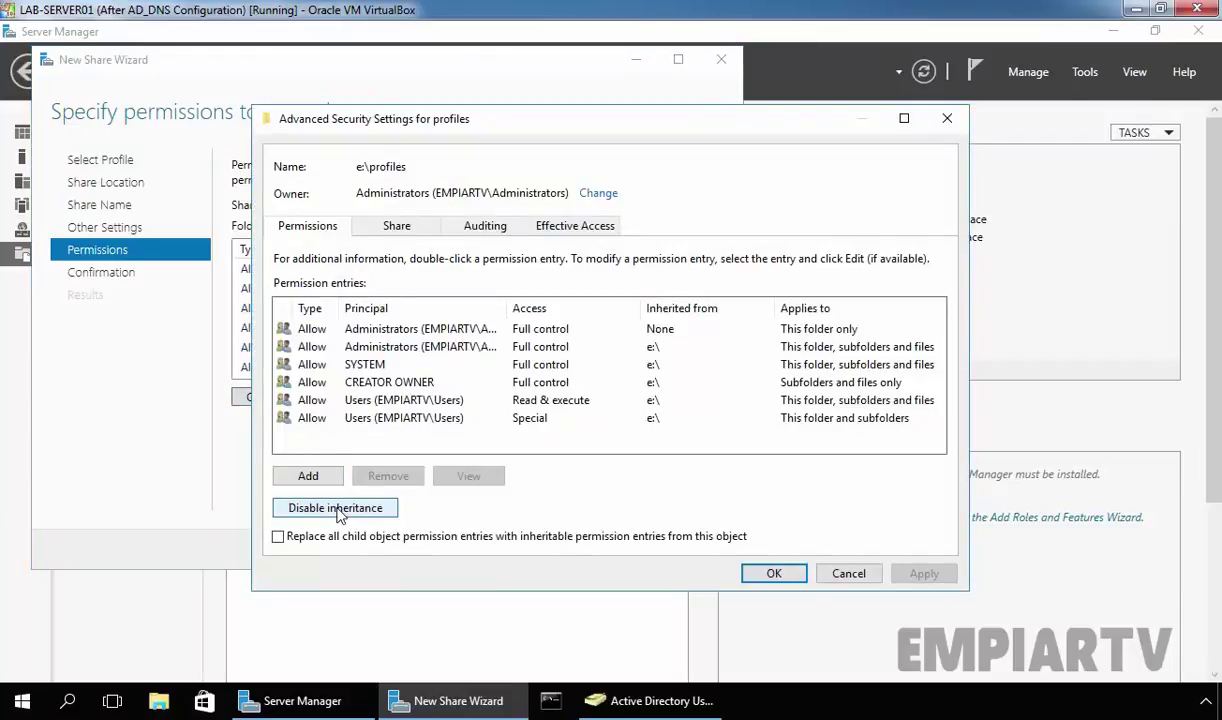
click(360, 399)
click(360, 418)
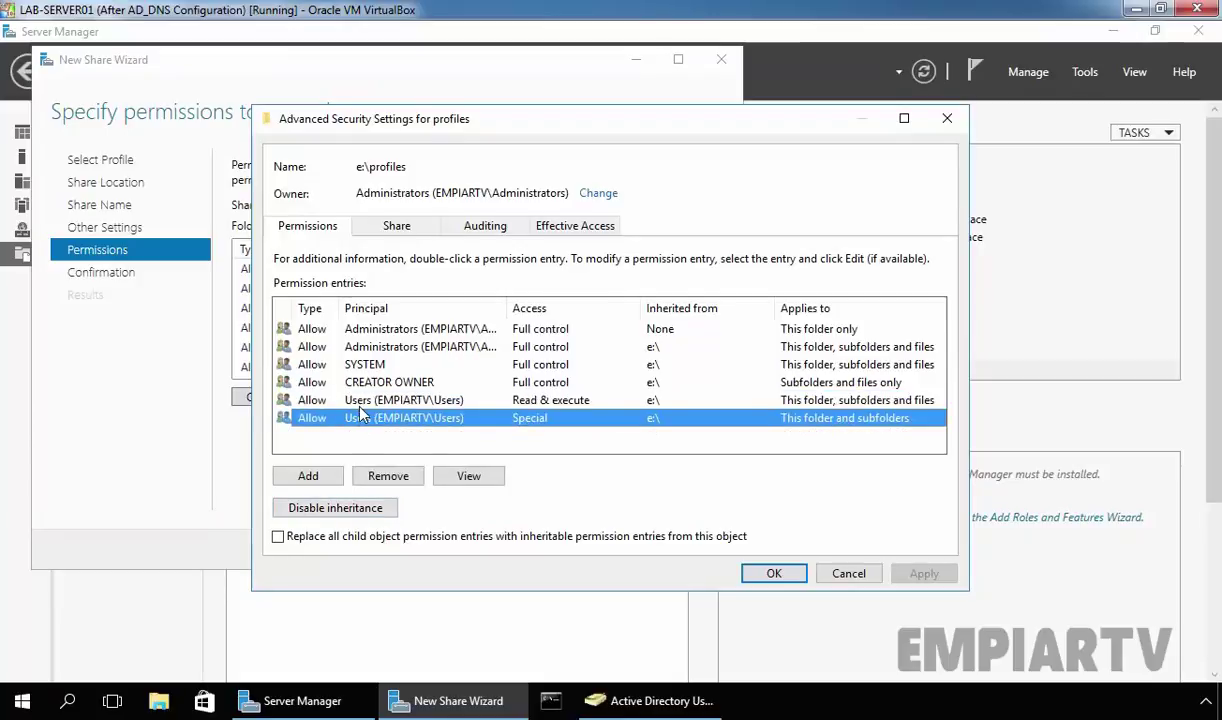
click(358, 510)
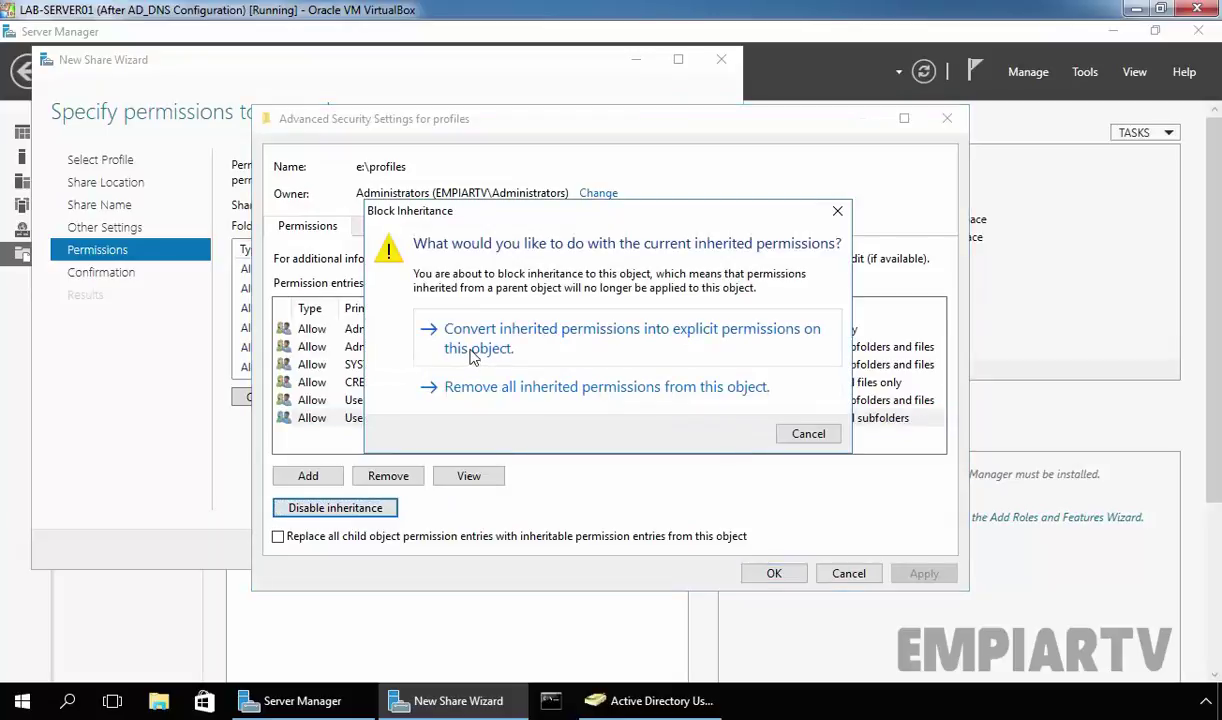
click(474, 358)
- Remove both Users permission entries (Special and Read & execute)
click(403, 388)
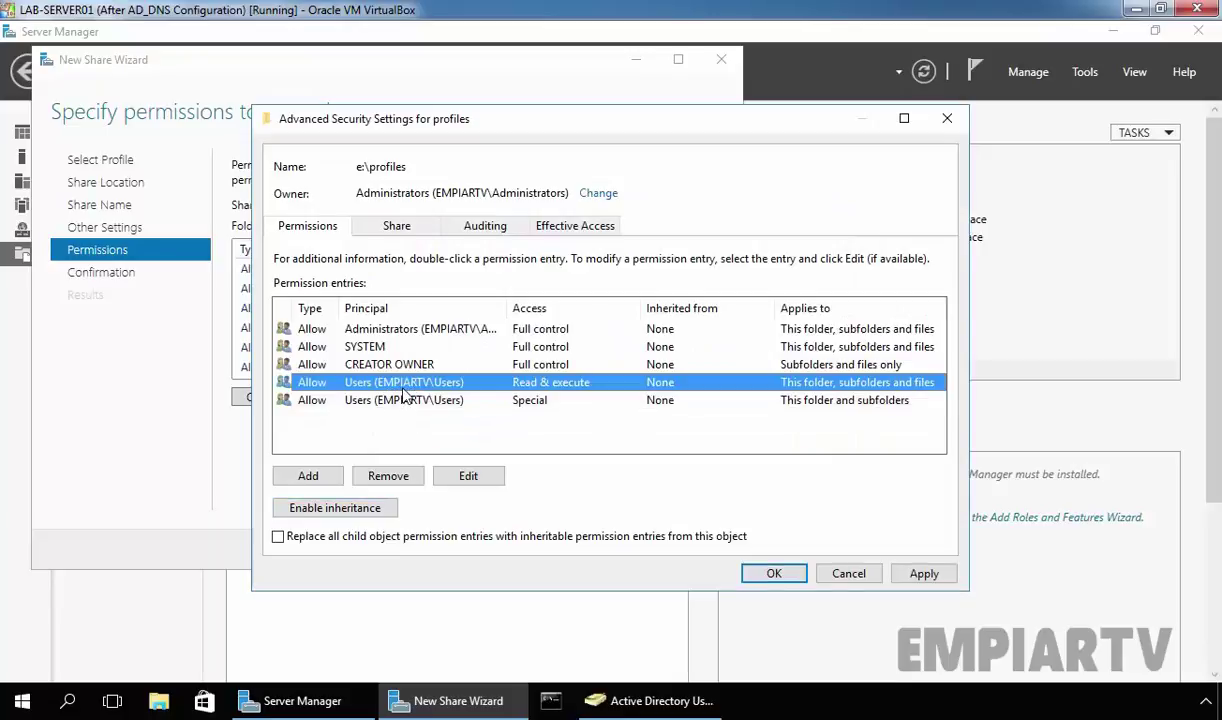
click(385, 400)
click(405, 478)
click(372, 383)
click(397, 477)
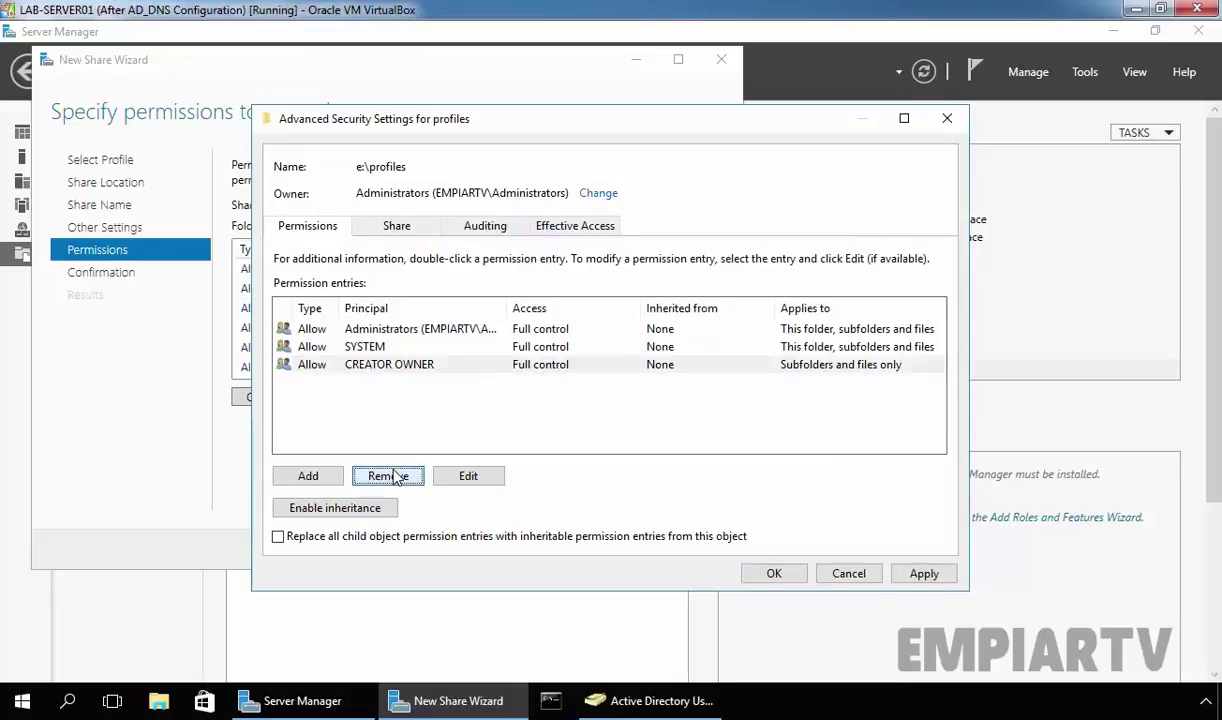
- Add a new permission entry for the ResearchUsers group
click(310, 477)
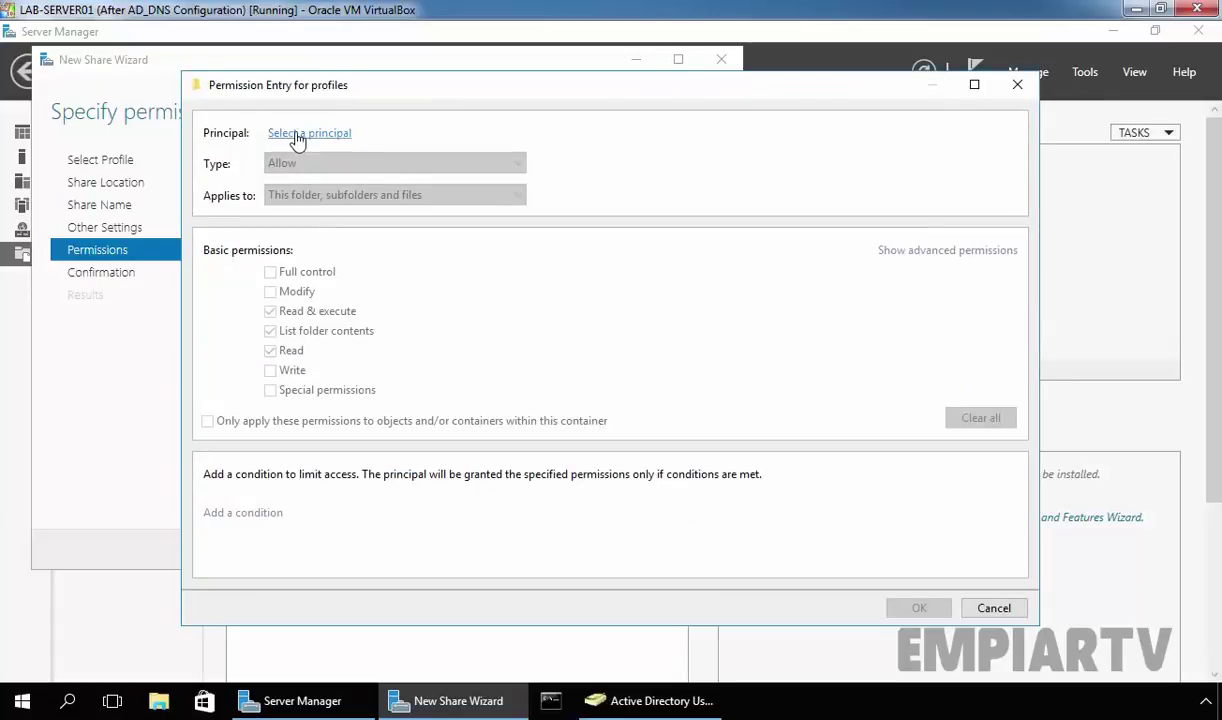
click(297, 134)
text(research)
key(alt+c)
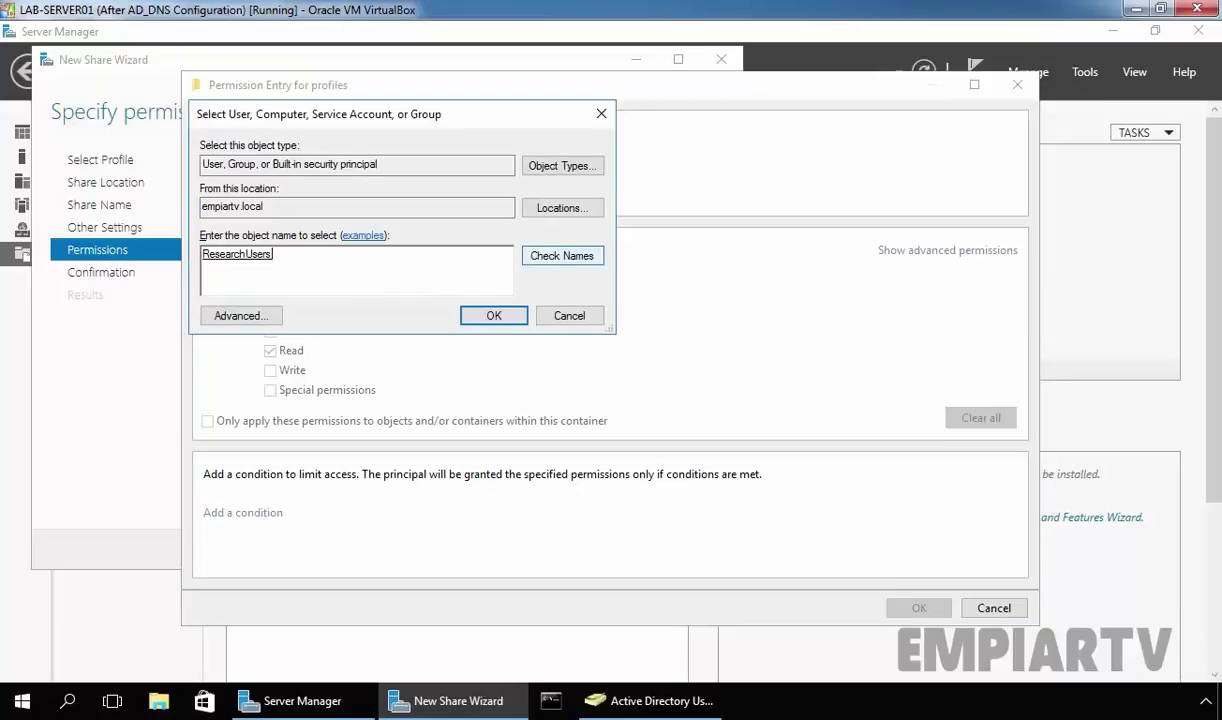
click(493, 315)
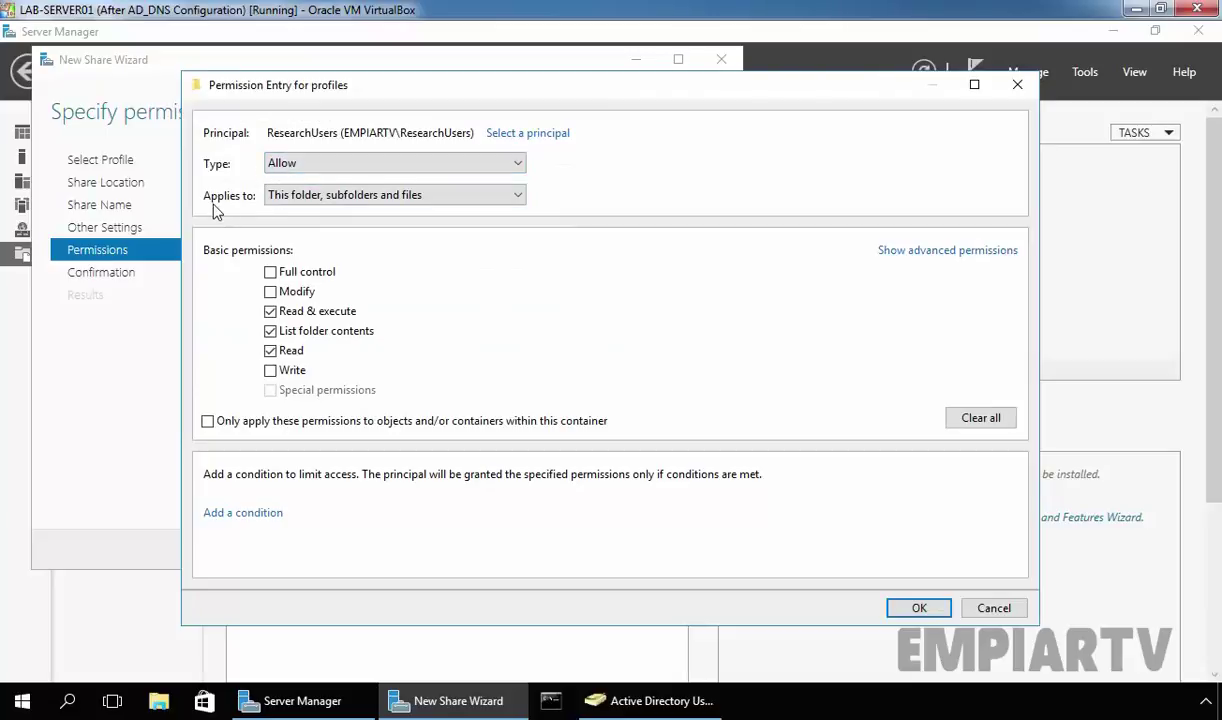
- Limit the ResearchUsers entry to this folder only, without Traverse, allowing Create folders, and apply
click(312, 196)
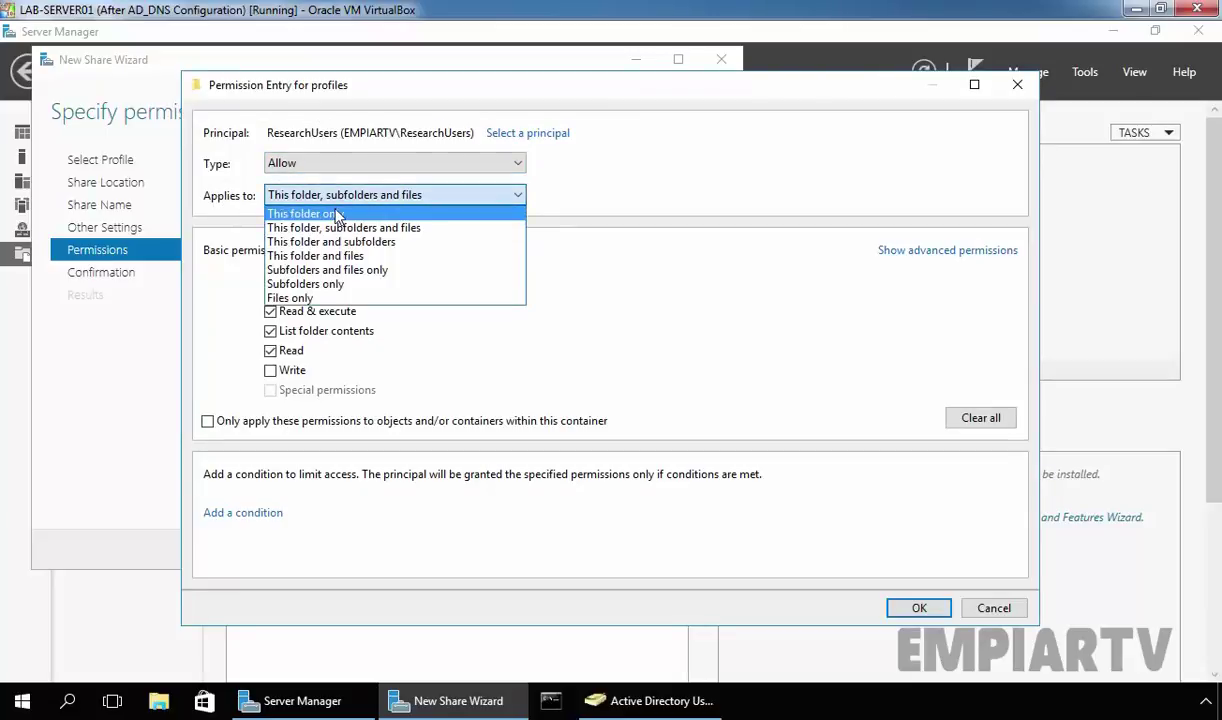
click(315, 208)
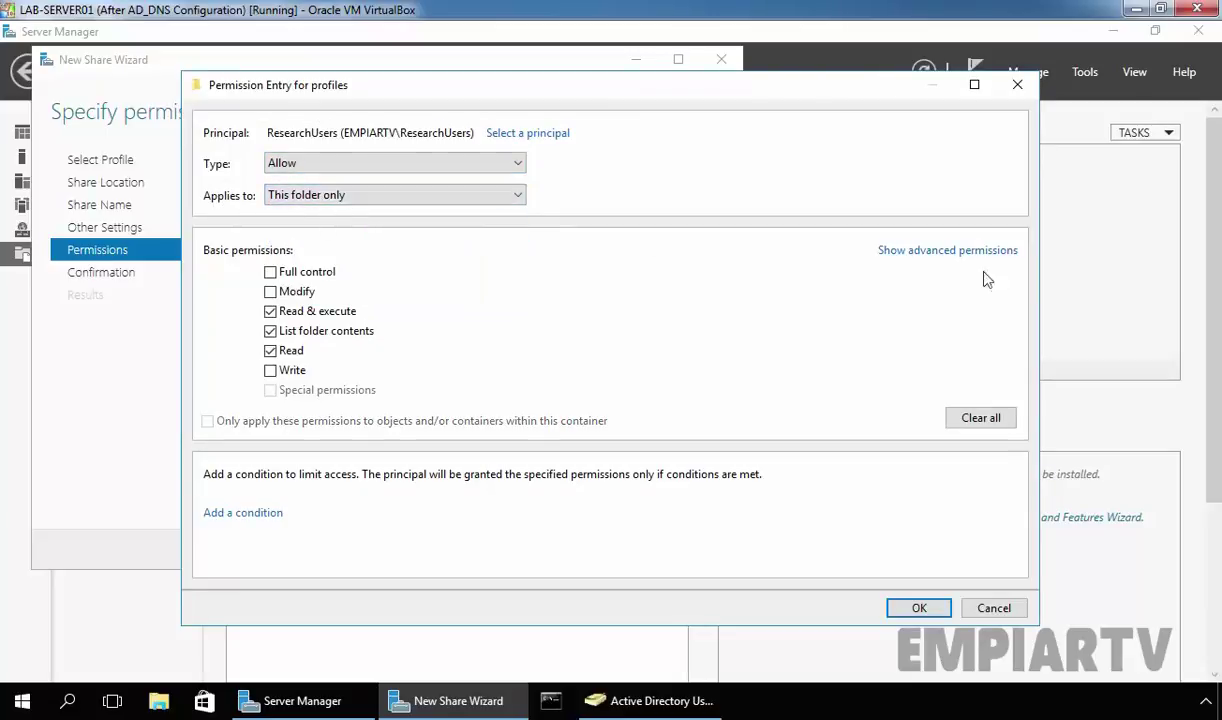
click(948, 251)
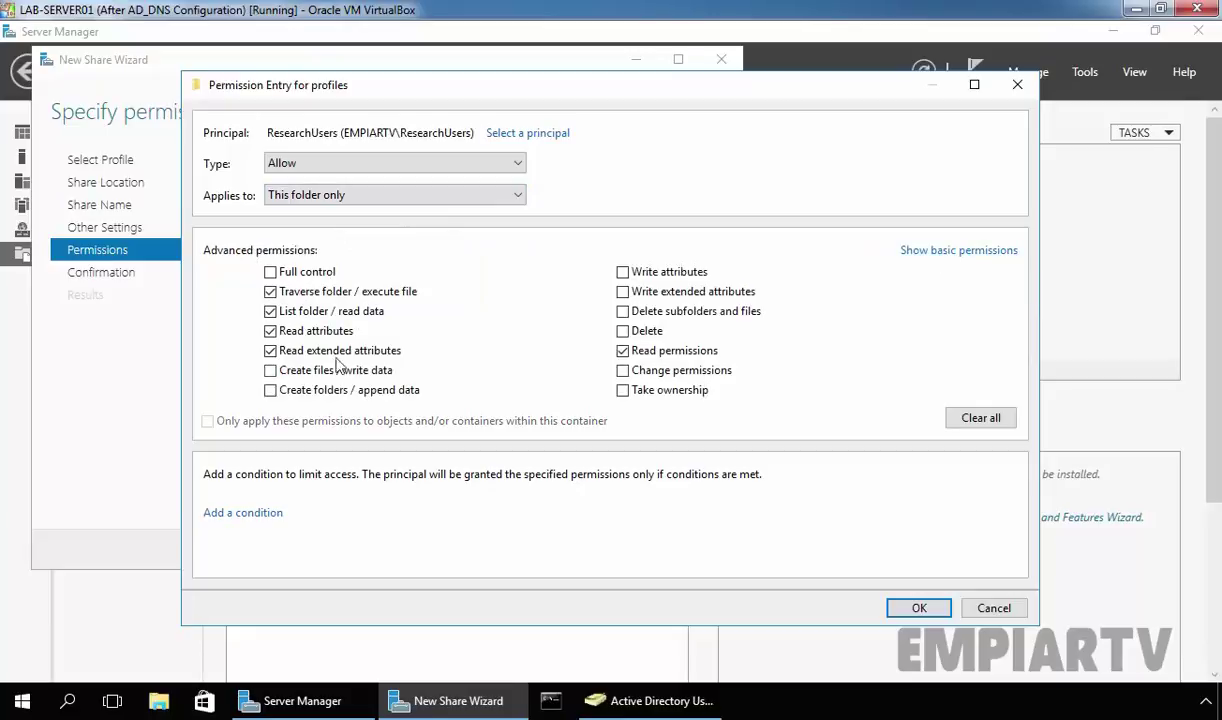
click(270, 291)
click(271, 391)
click(918, 608)
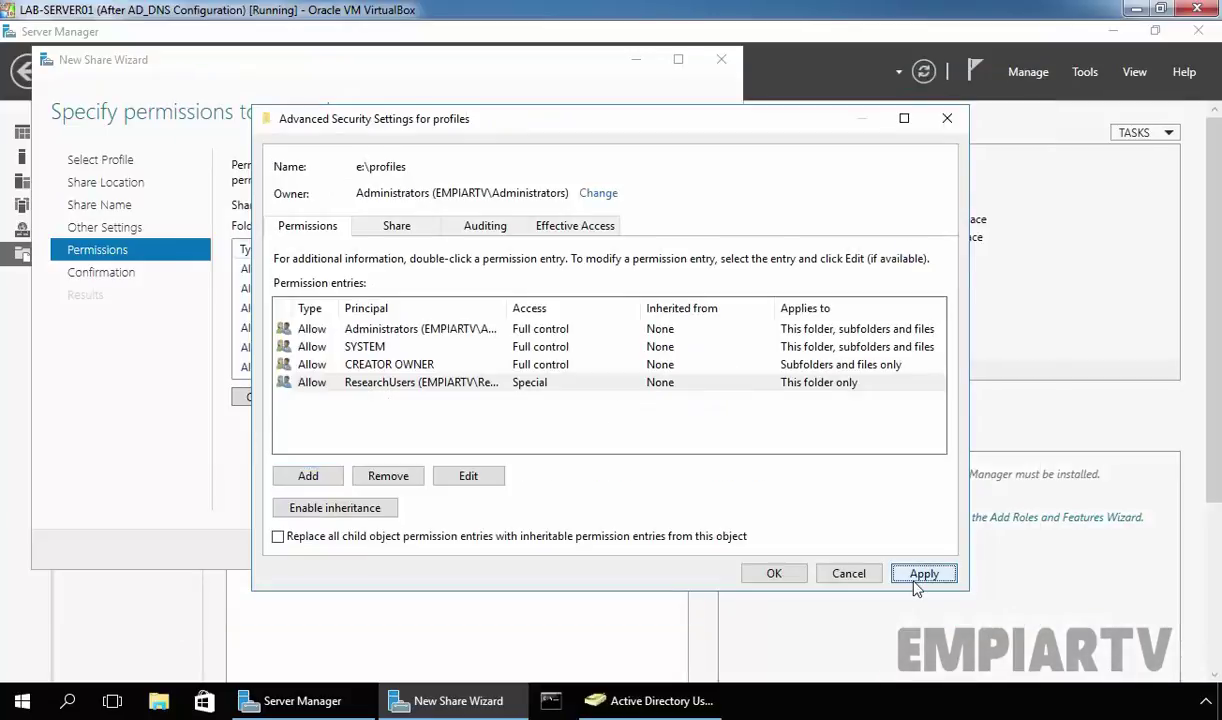
click(916, 573)
click(775, 574)
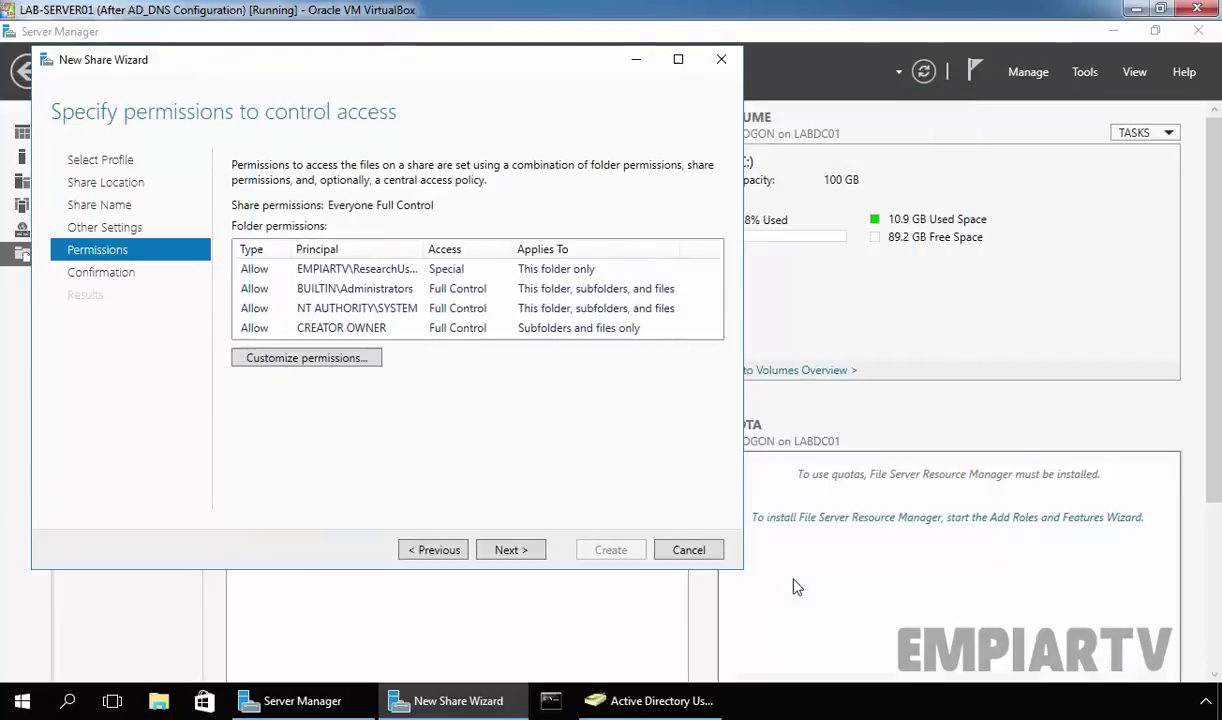
- Create the profiles$ share, check it in the Shares list, and return to Active Directory Users and Computers
click(505, 550)
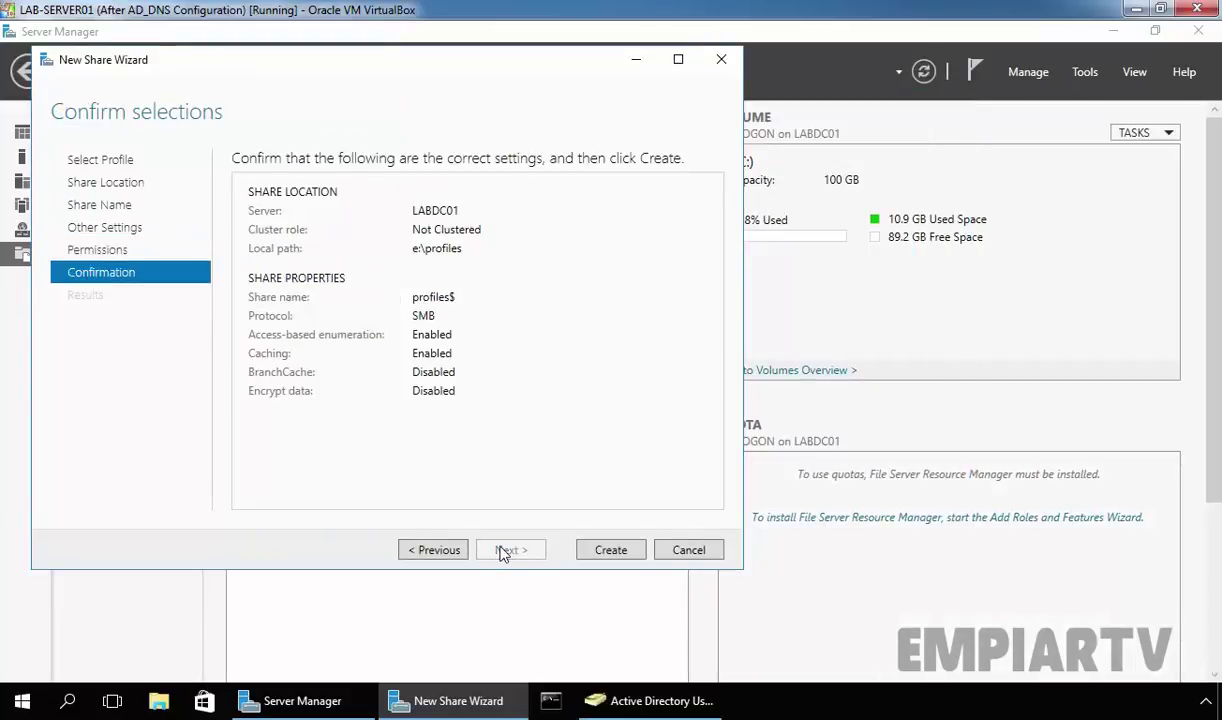
click(609, 551)
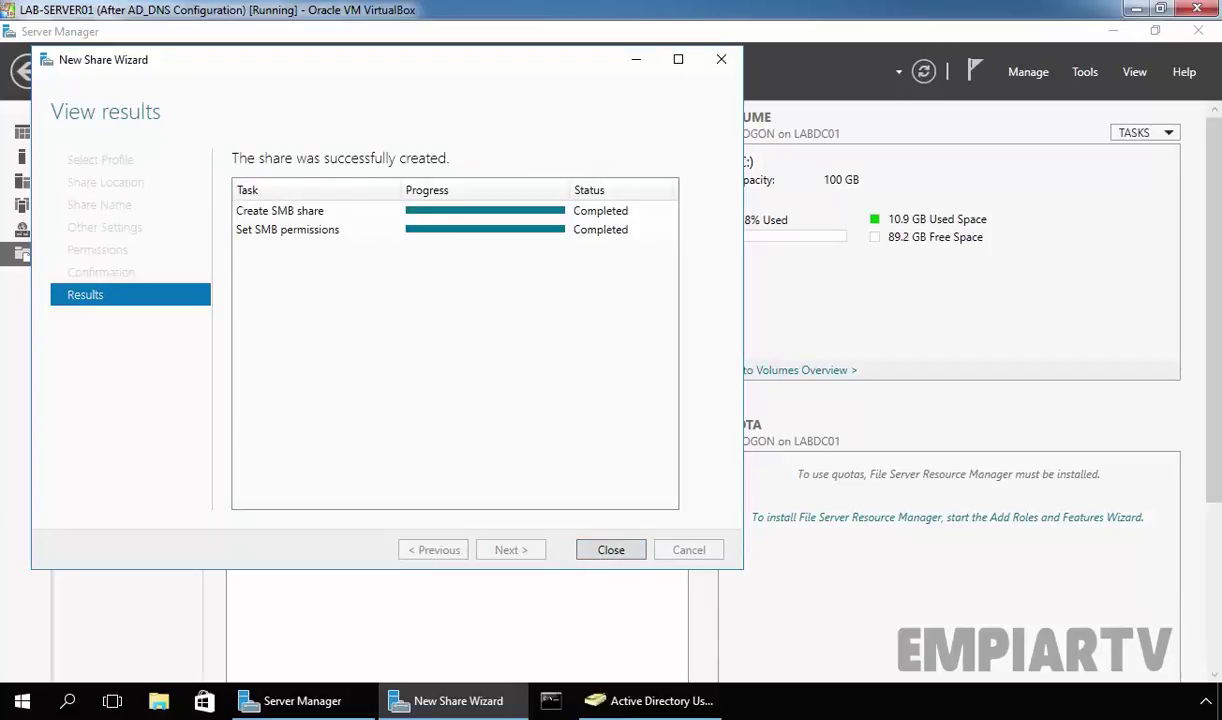
click(604, 550)
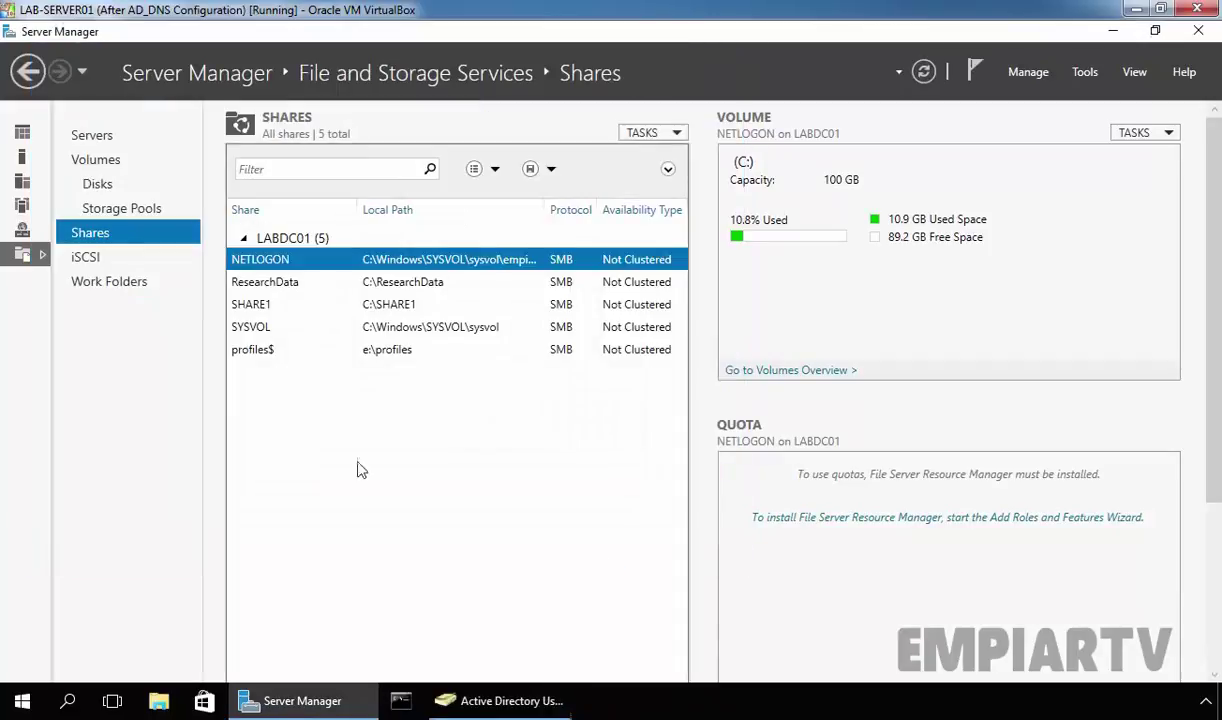
click(258, 351)
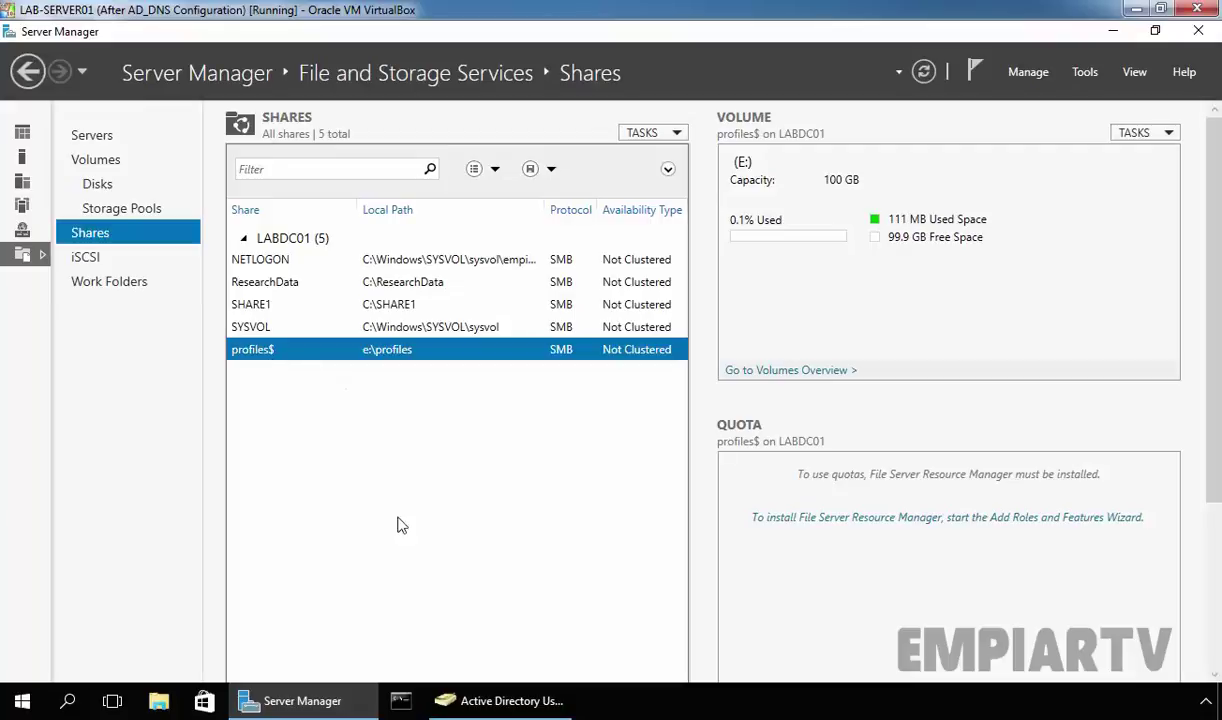
click(475, 703)
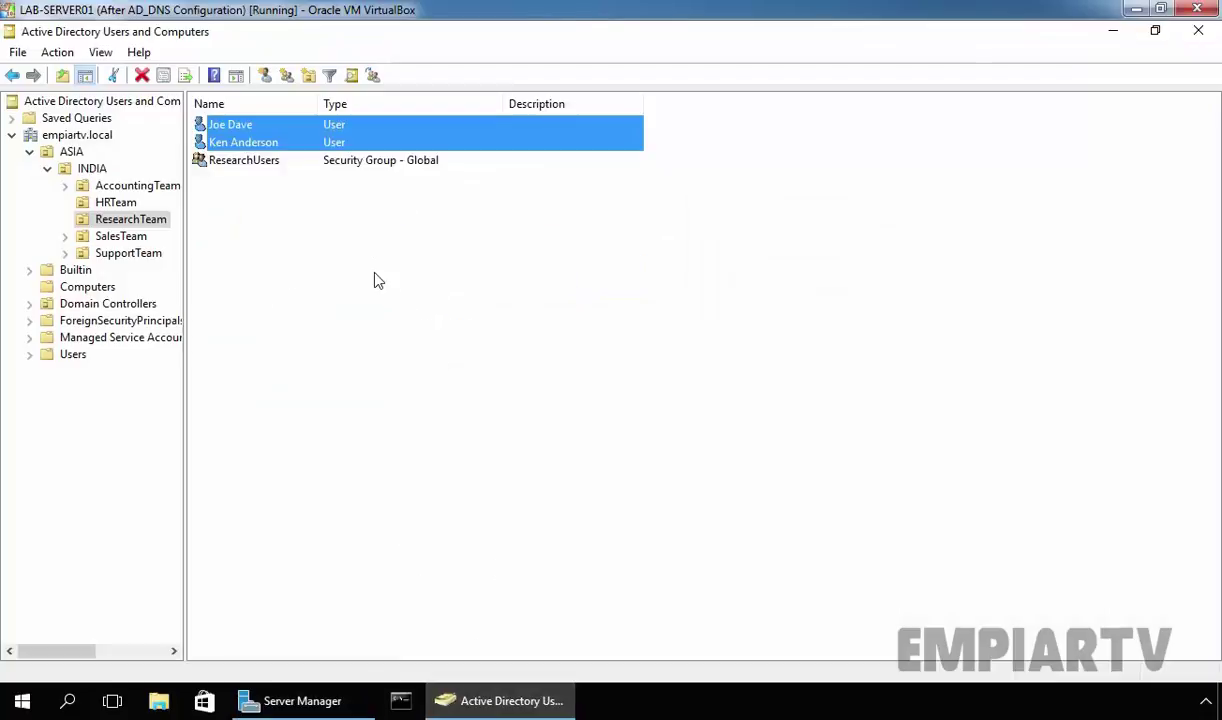
- Give both selected users the profile path \\labdc01\profiles$\%username% in their shared Properties
right_click(232, 134)
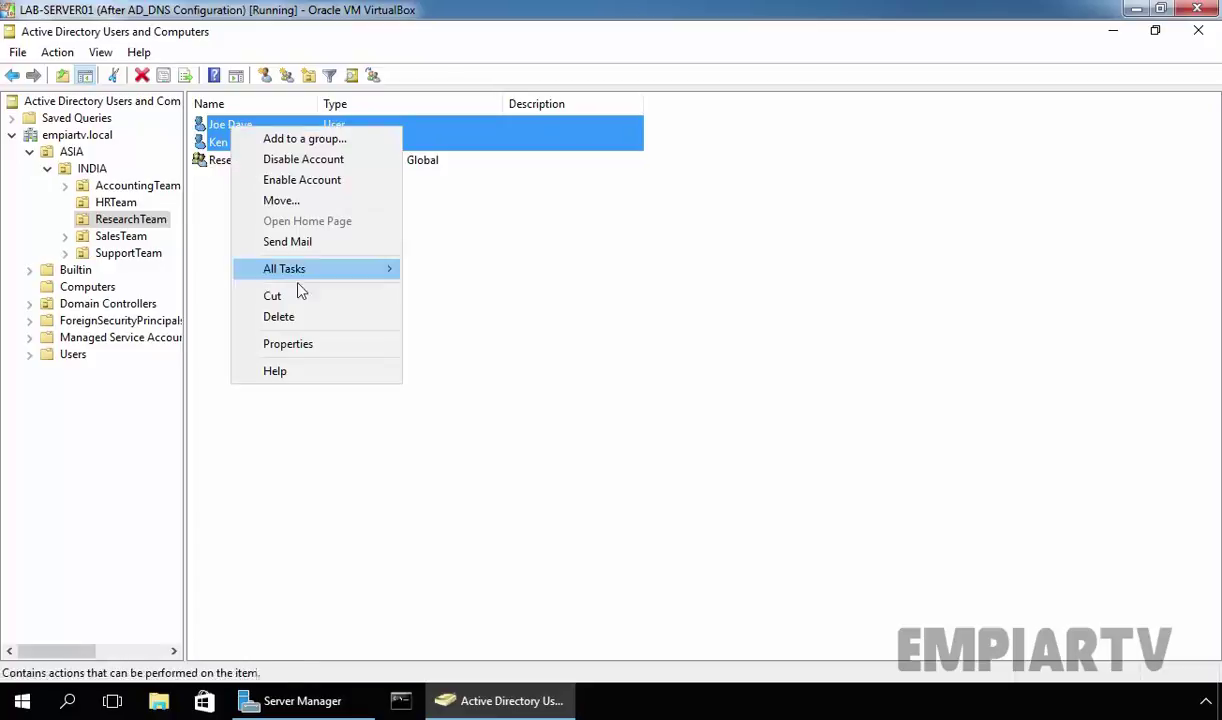
click(309, 346)
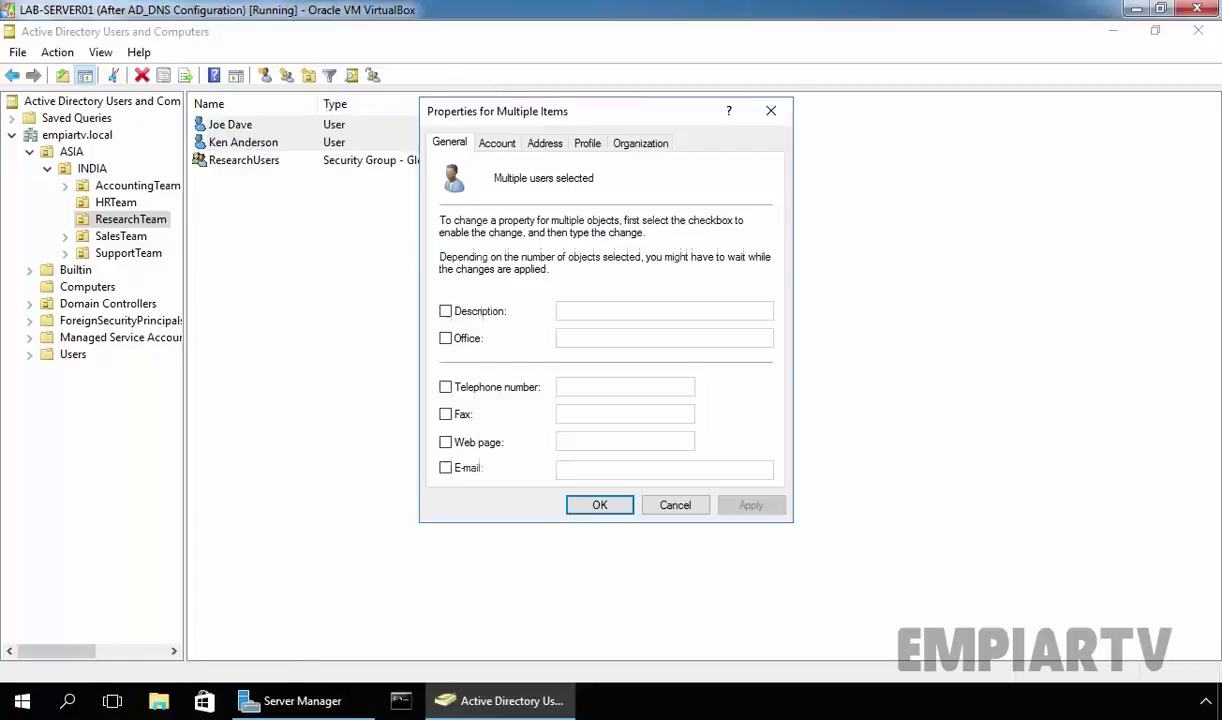
click(587, 143)
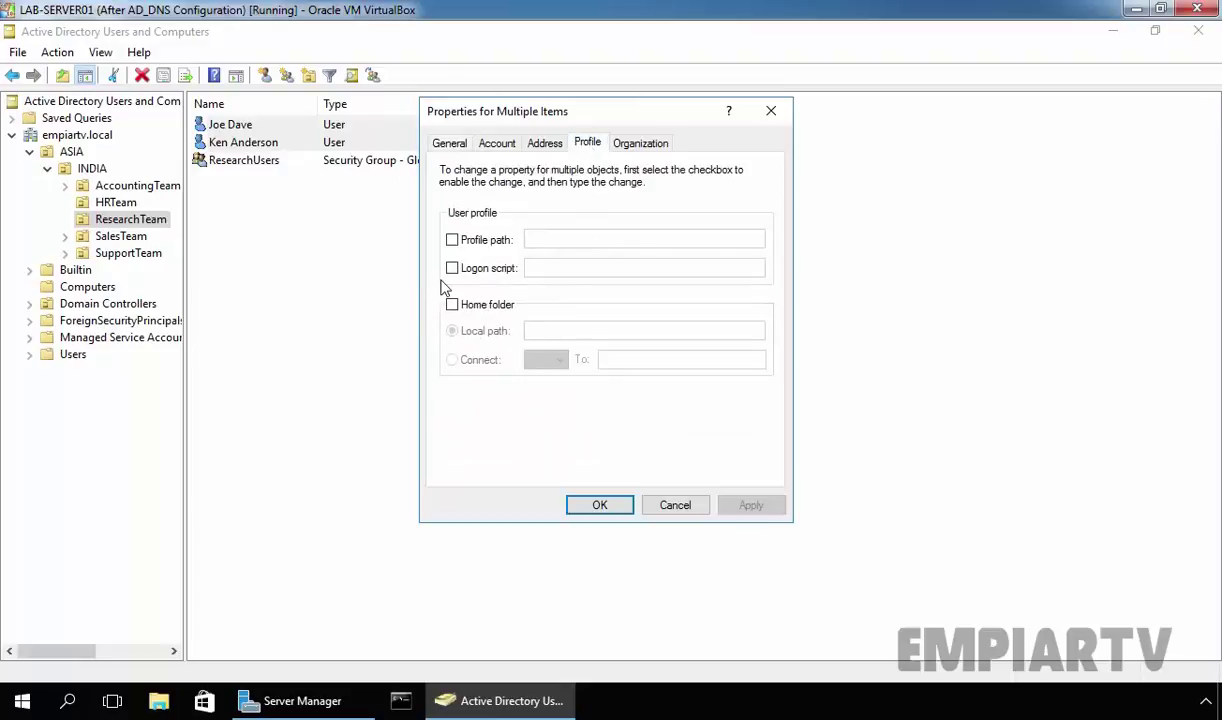
click(452, 241)
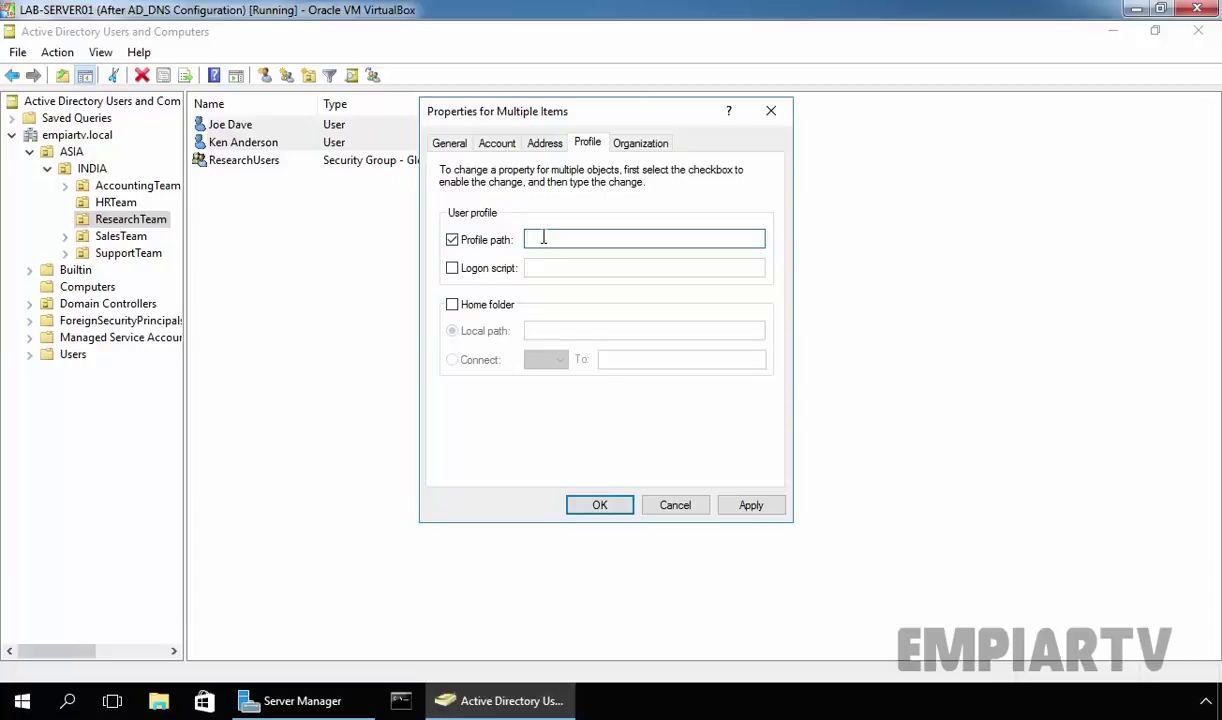
text(\\labdc01\profiles$\%username%)
click(751, 505)
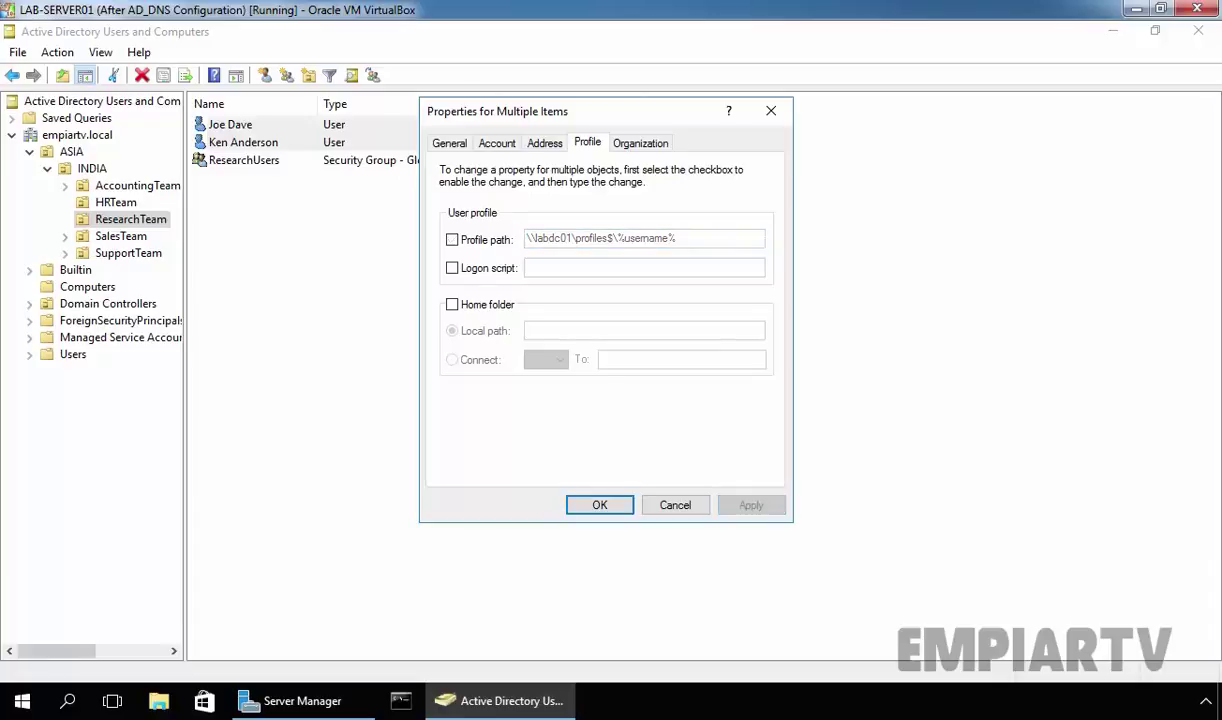
click(614, 507)
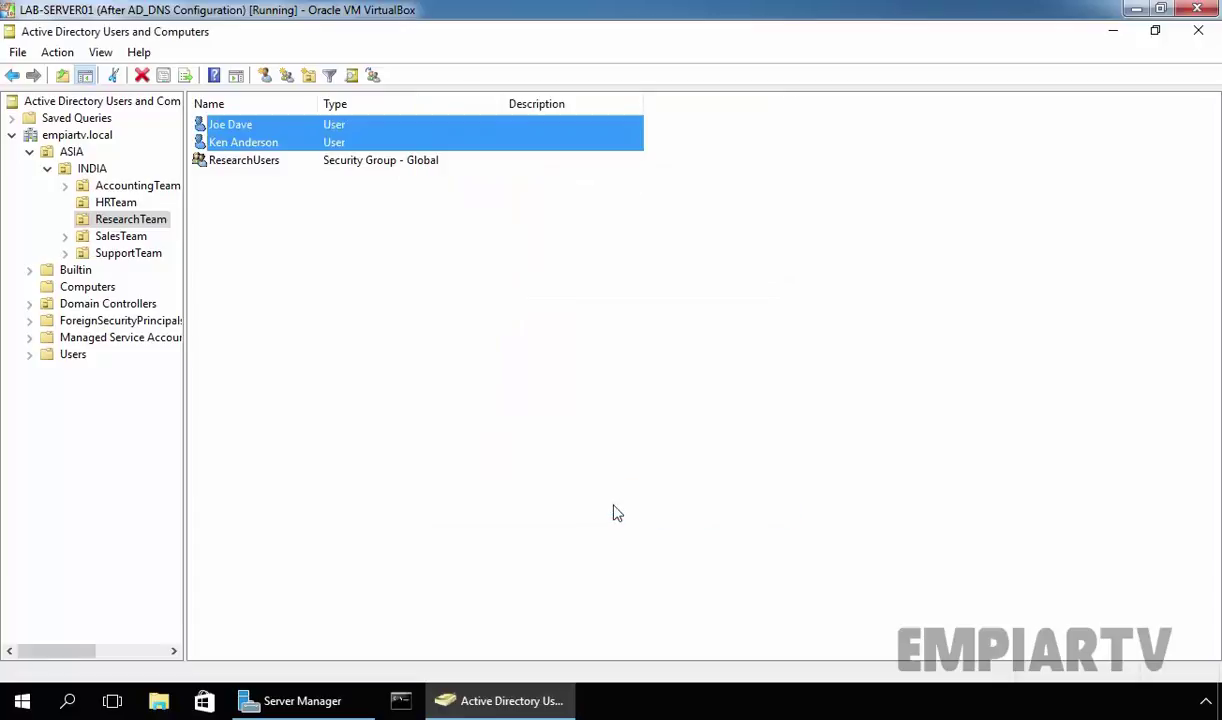
double_click(229, 124)
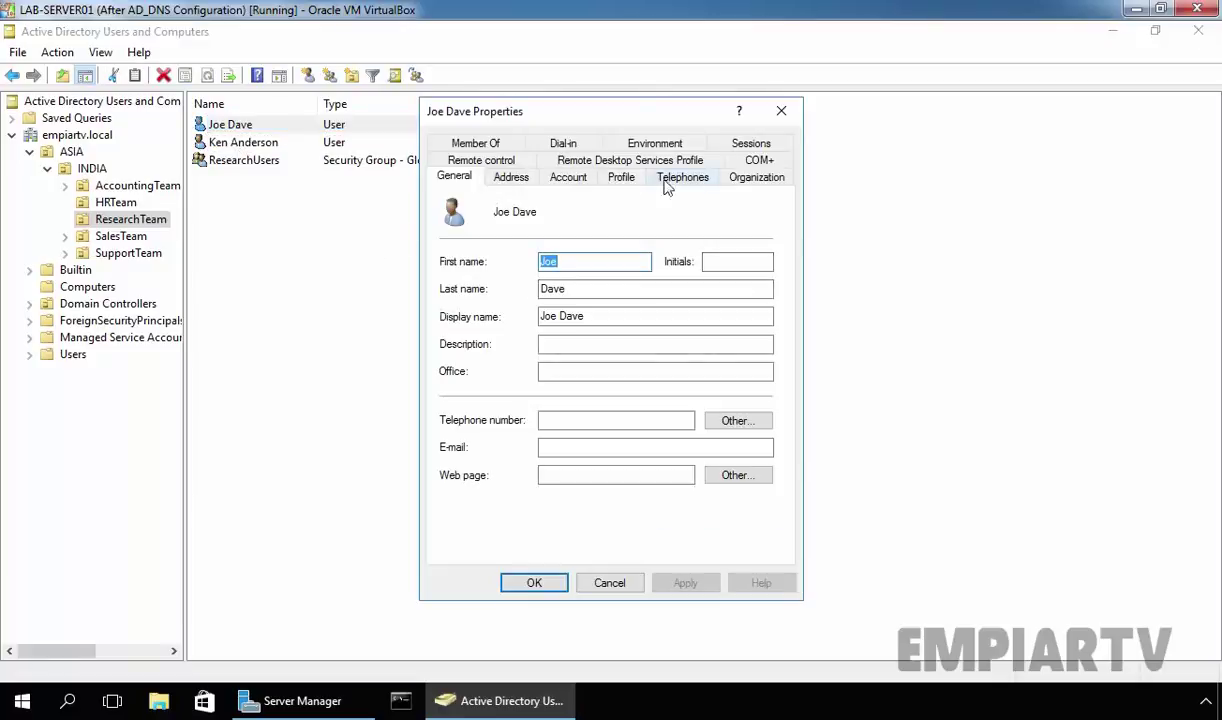
click(627, 182)
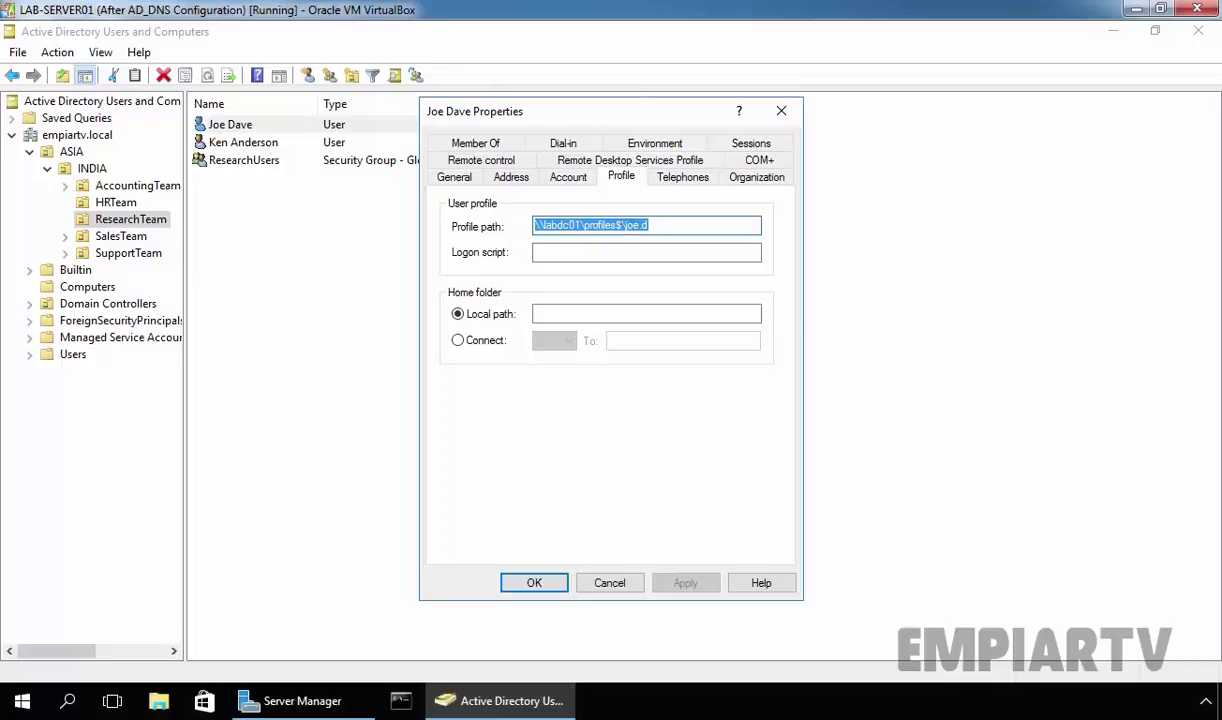
click(530, 584)
click(453, 443)
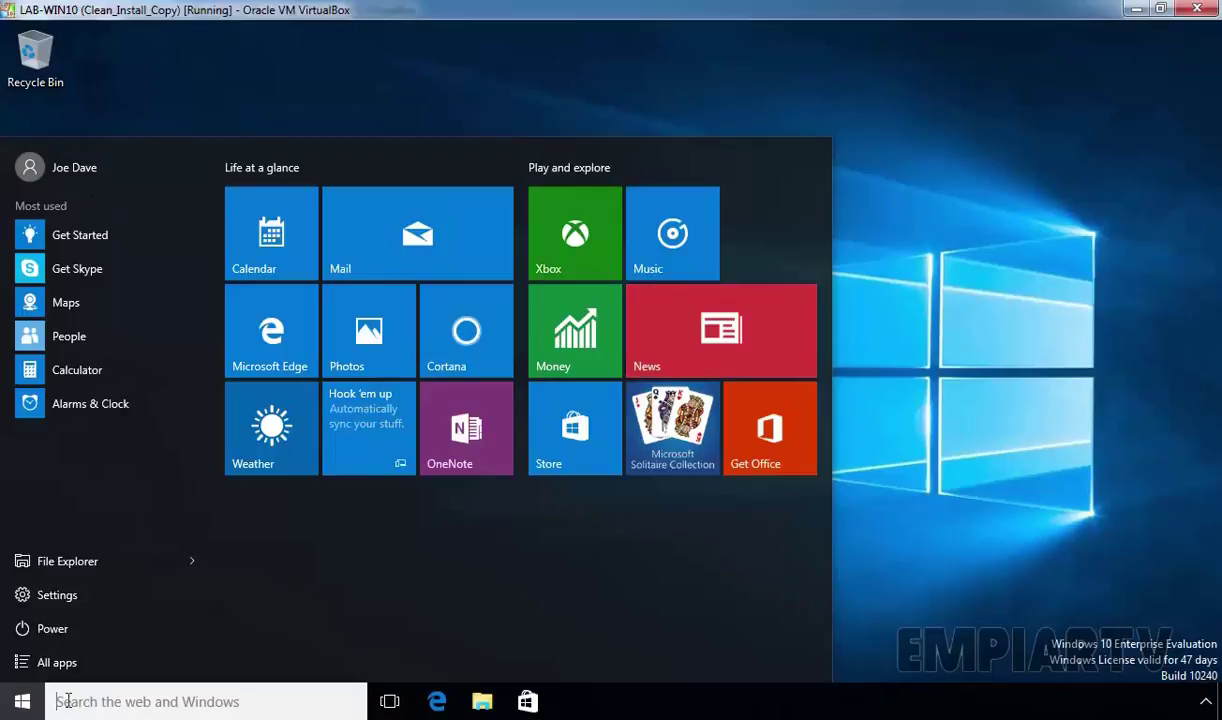
- Open Advanced system settings, authenticating with the administrator account and its password
right_click(22, 704)
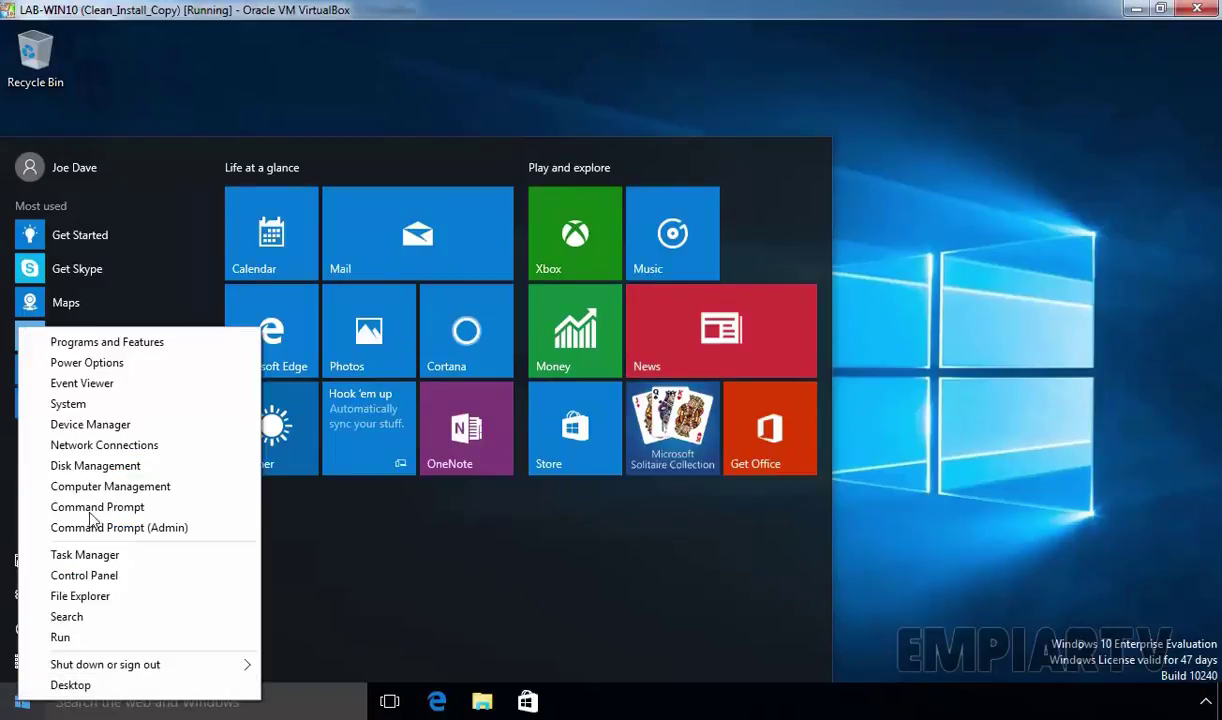
click(66, 405)
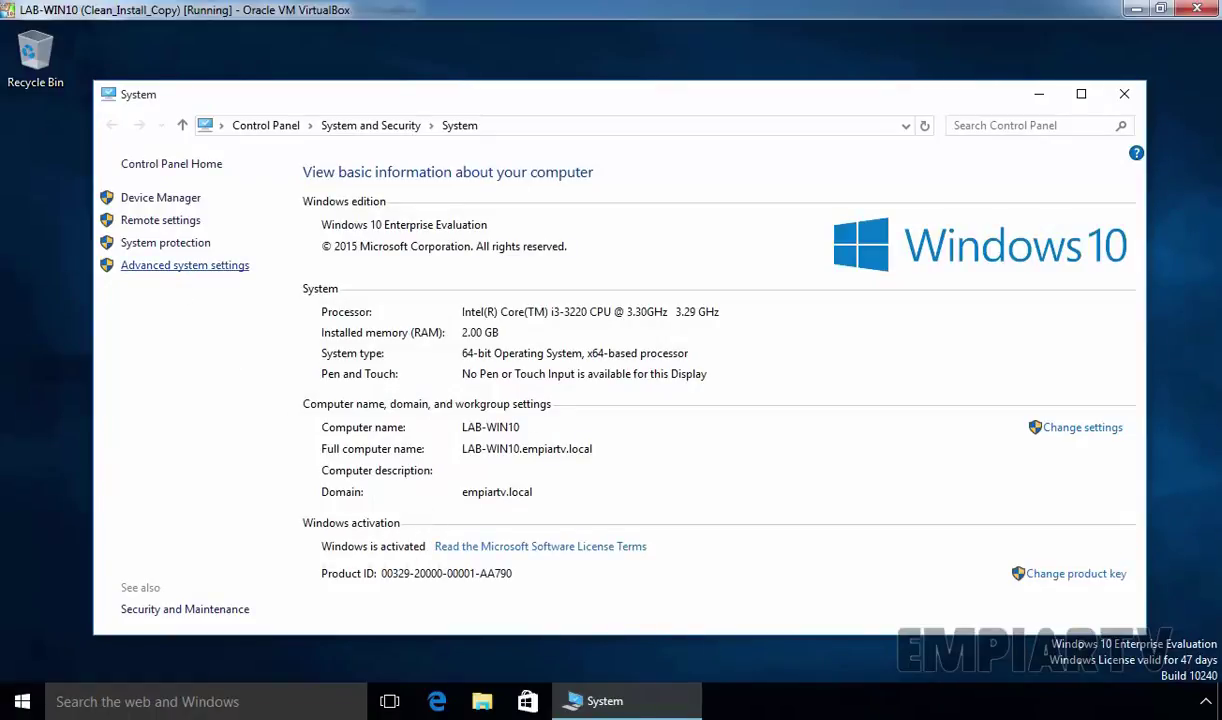
click(172, 272)
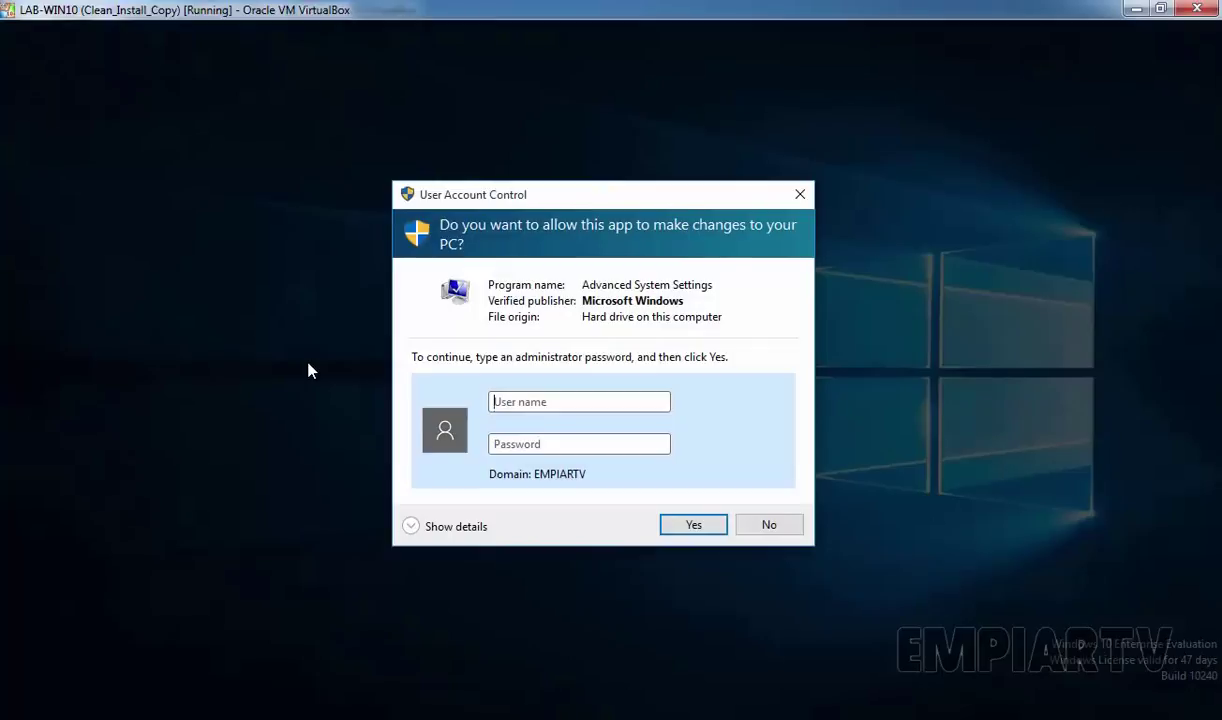
text(a)
key(BackSpace)
text(administrator)
key(Tab)
text(*******)
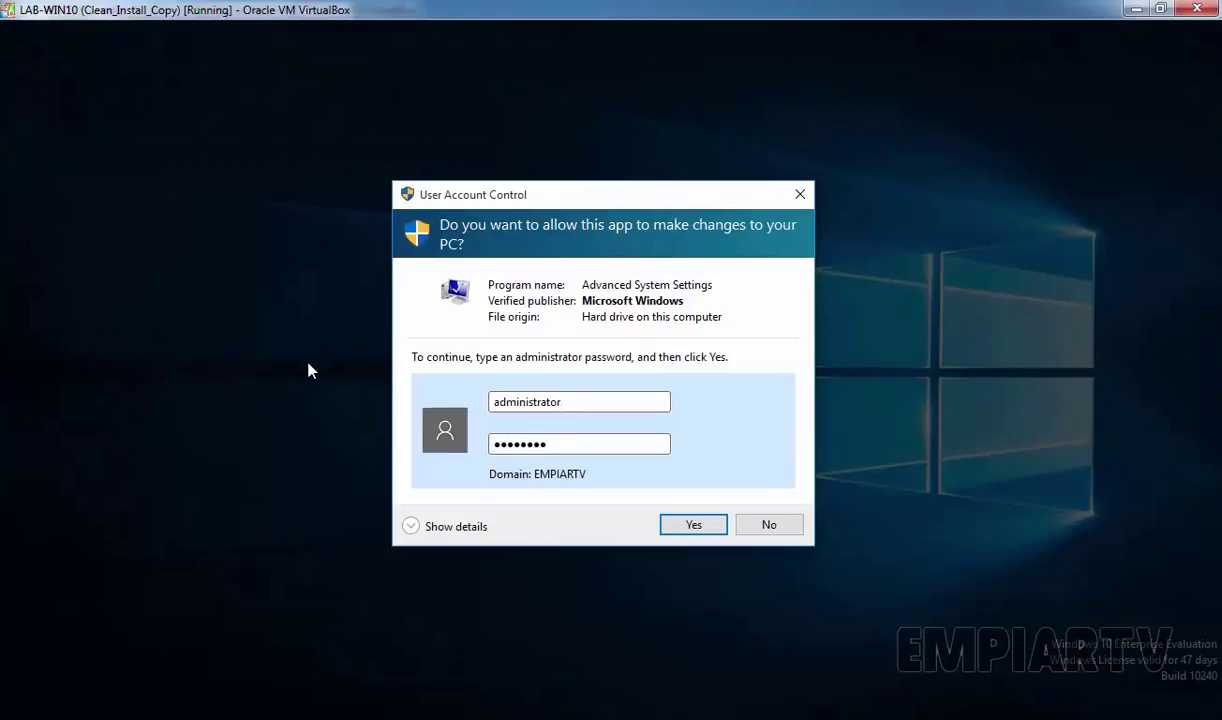
key(Return)
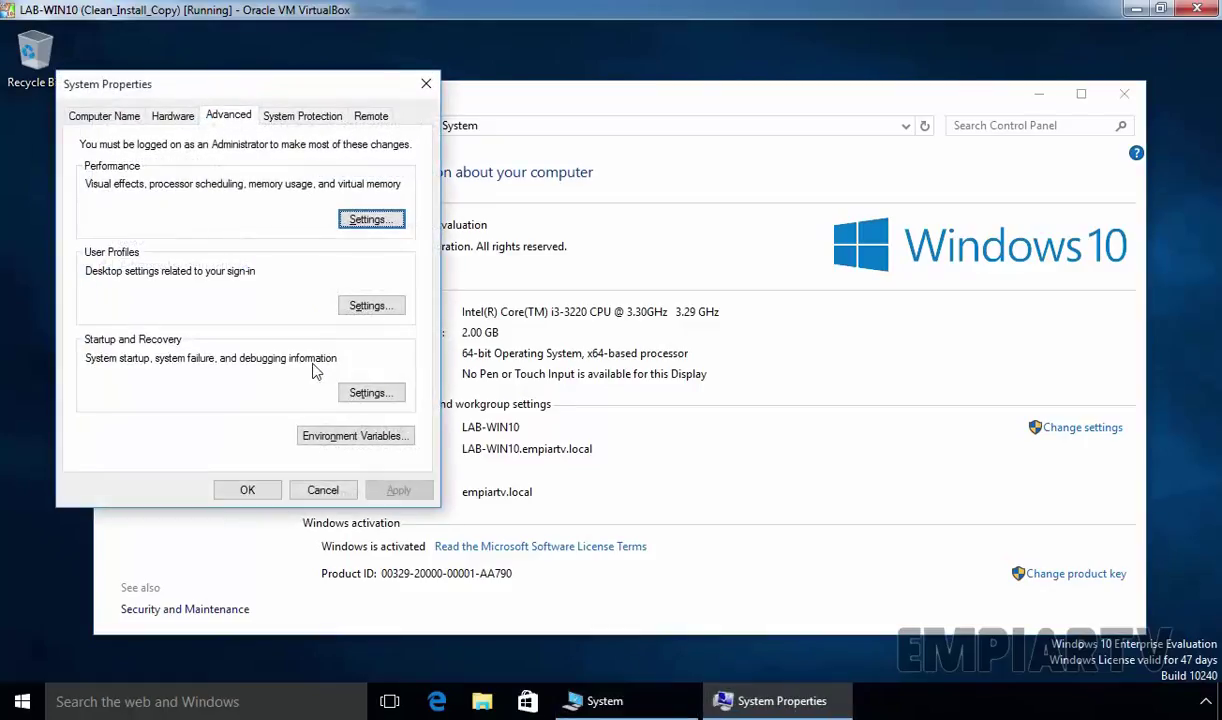
- Check in User Profiles that joe.d's profile type is Local, then close the dialogs
click(362, 306)
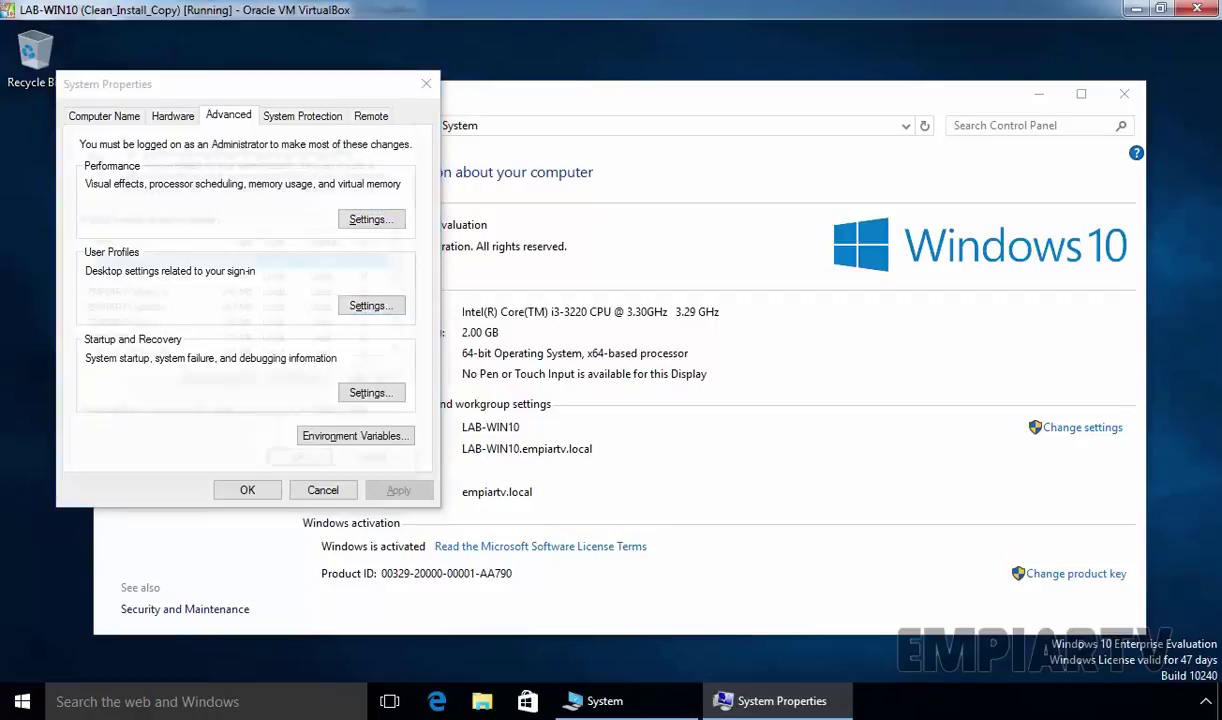
click(112, 326)
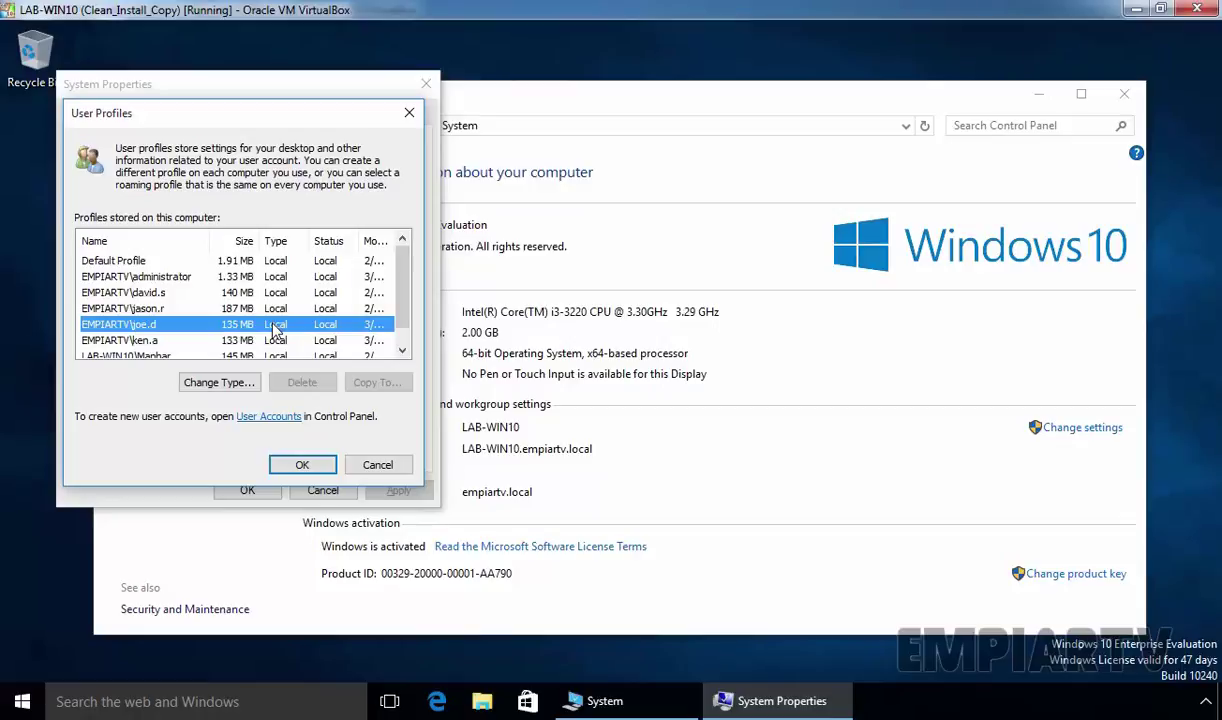
click(302, 464)
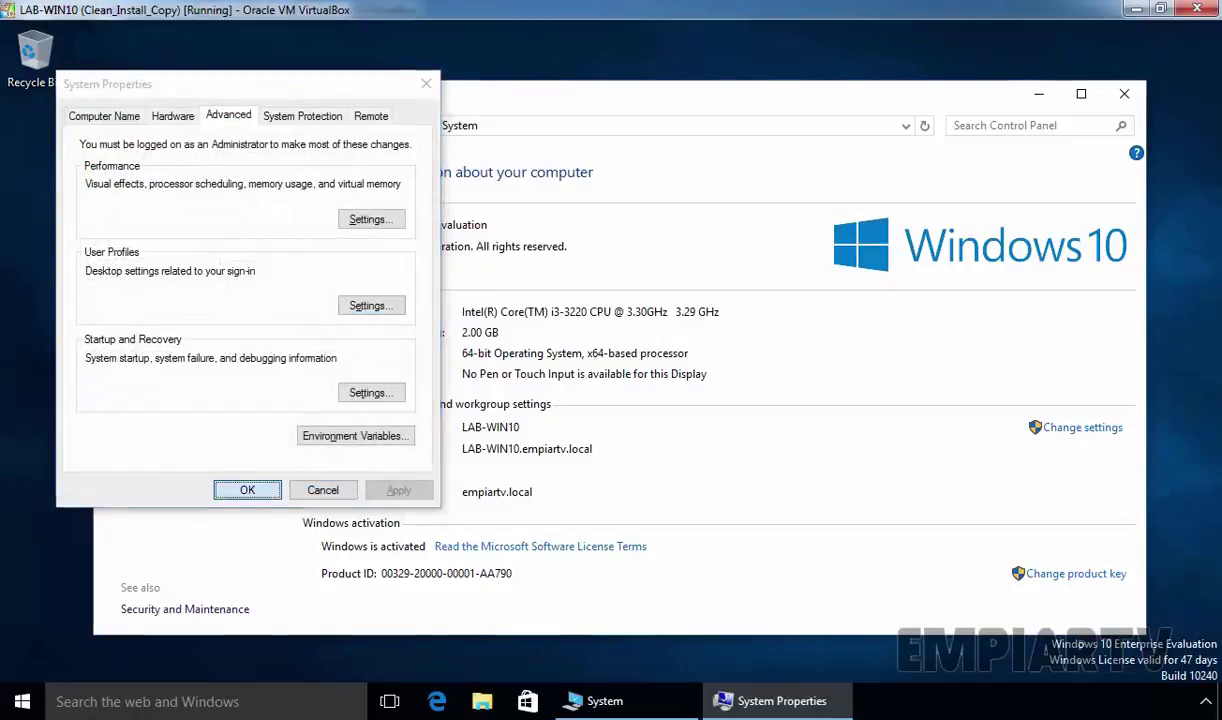
key(Return)
- Close the System window, sign the domain user out, and sign back in with their password
click(1125, 95)
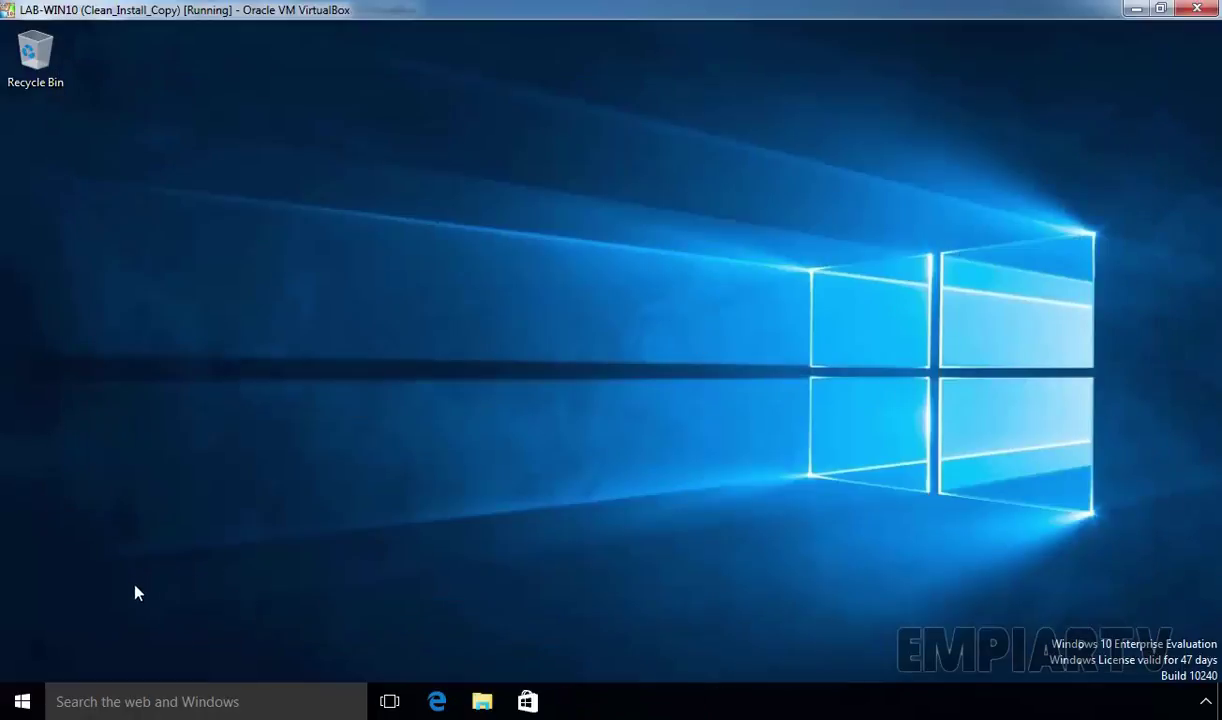
click(22, 702)
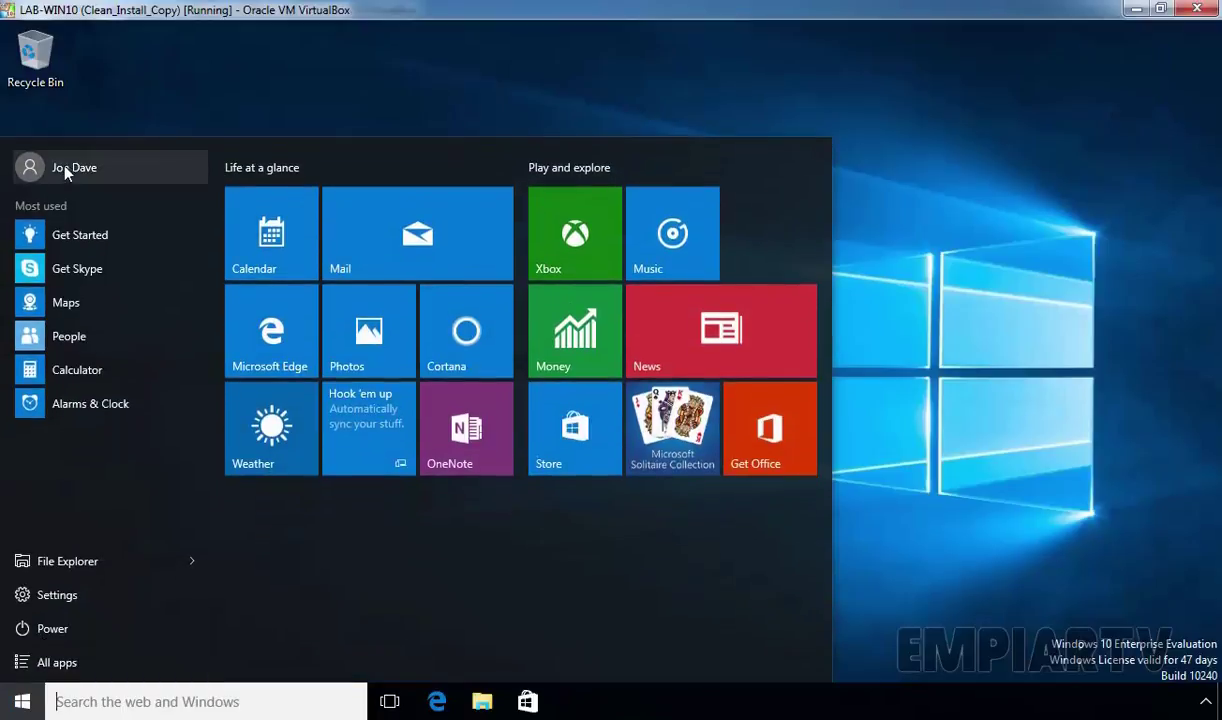
click(67, 169)
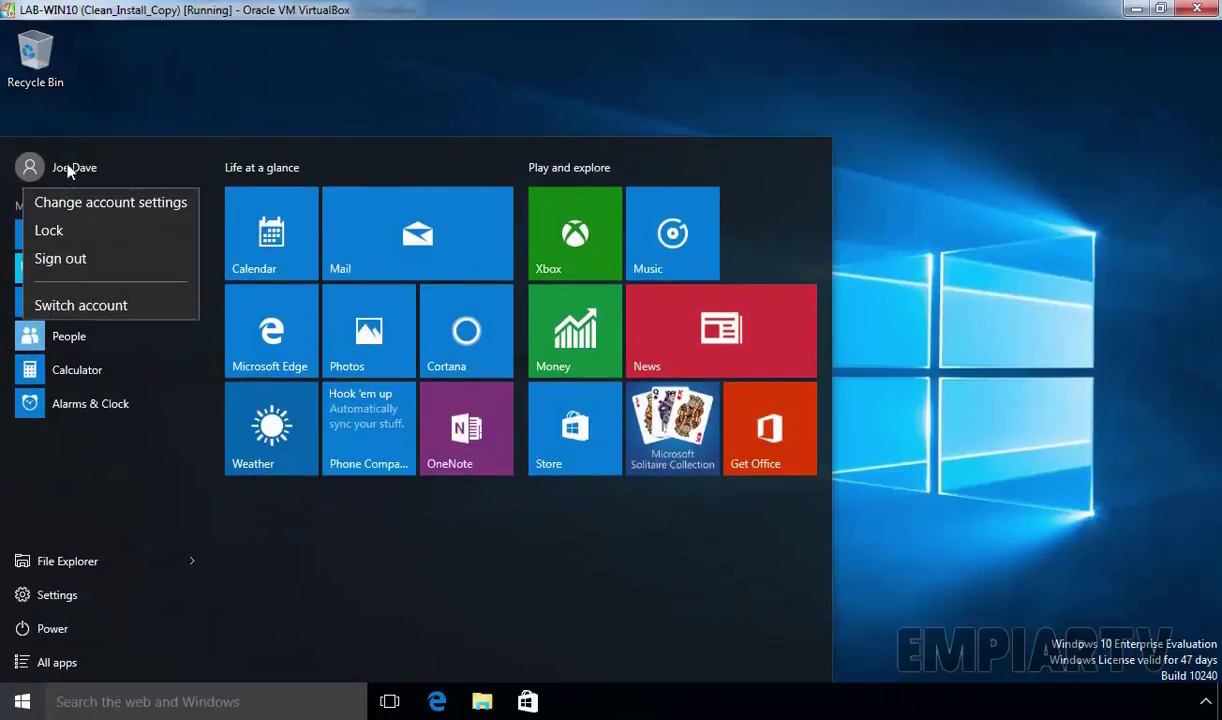
click(65, 259)
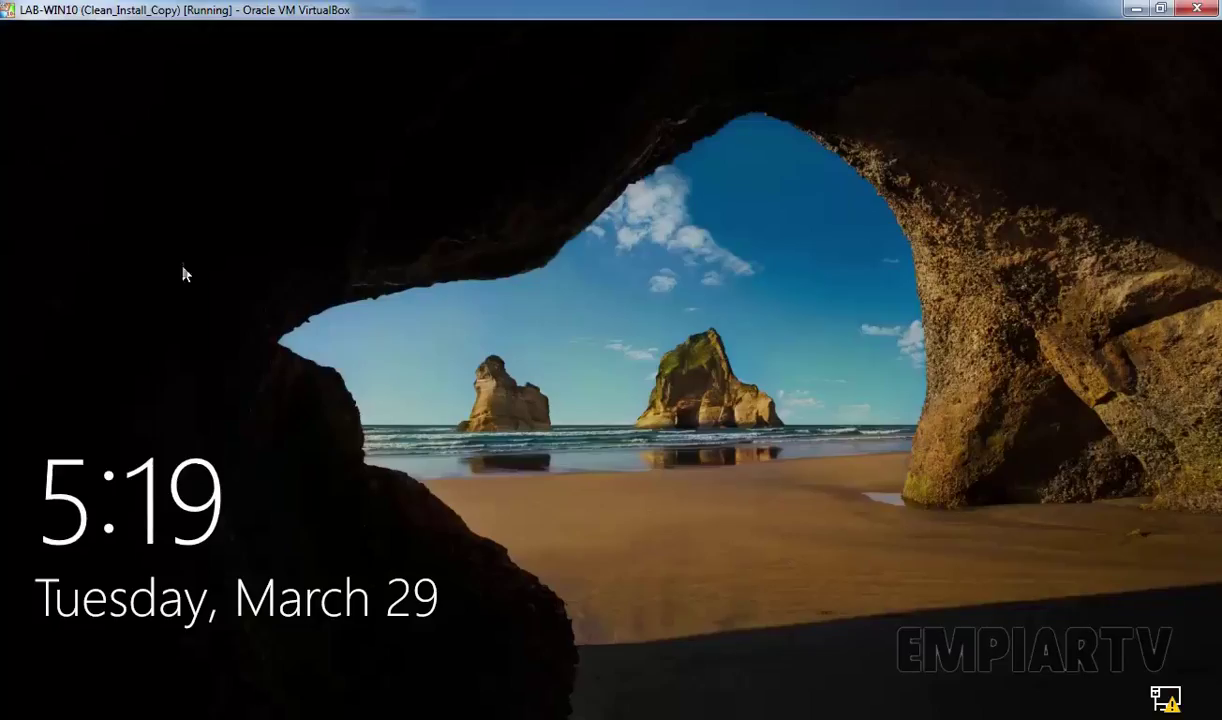
click(366, 240)
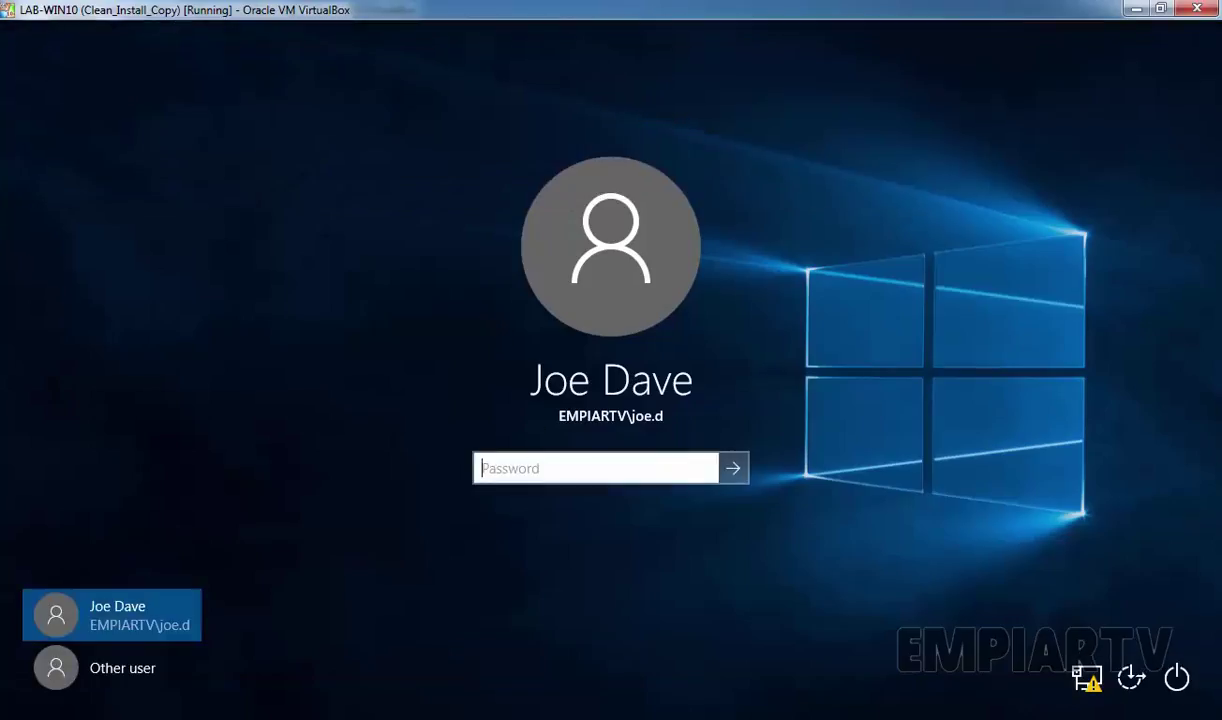
text(********)
key(Return)
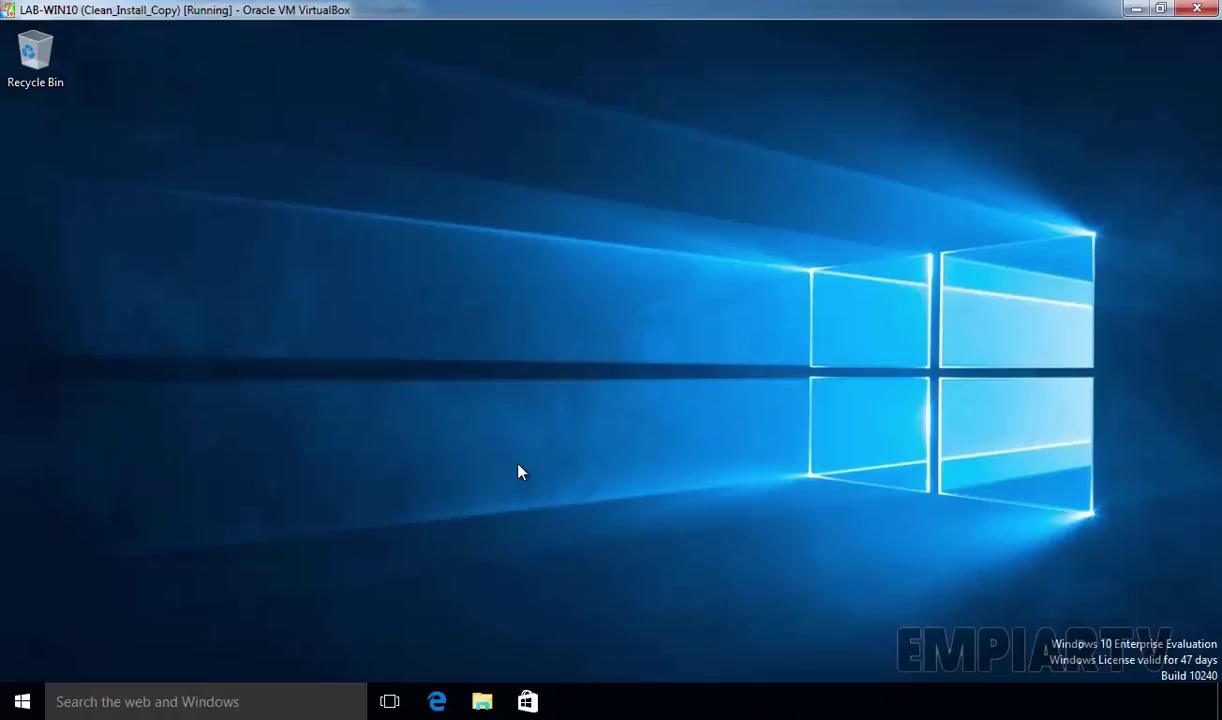
- Reopen Advanced system settings from System, authenticating as Administrator with its password
key(super)
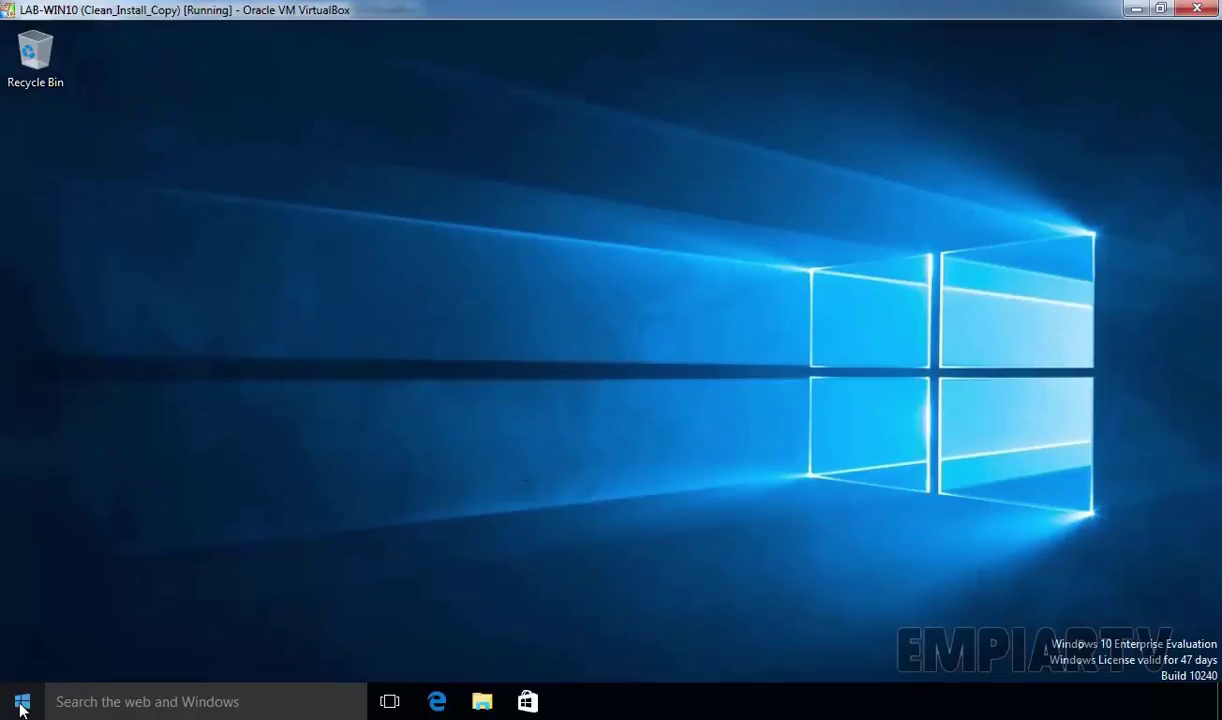
right_click(22, 705)
click(69, 405)
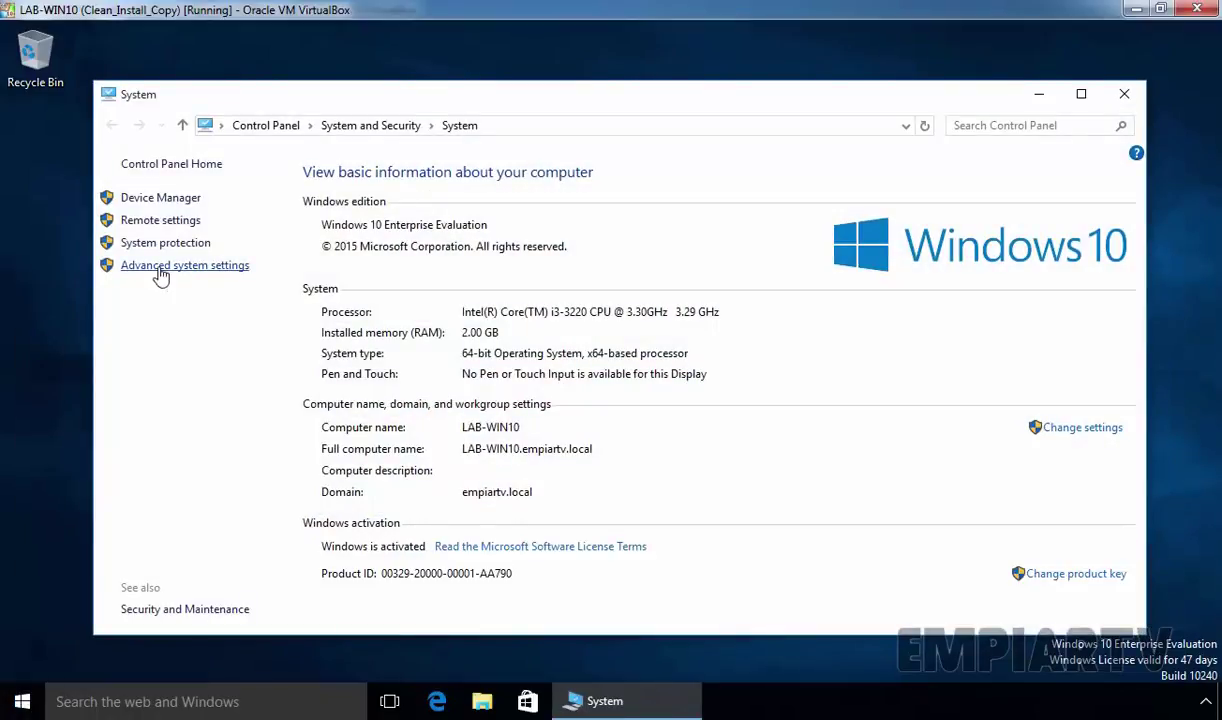
click(158, 268)
text(Administrator)
key(Tab)
text(•••••••••)
key(Return)
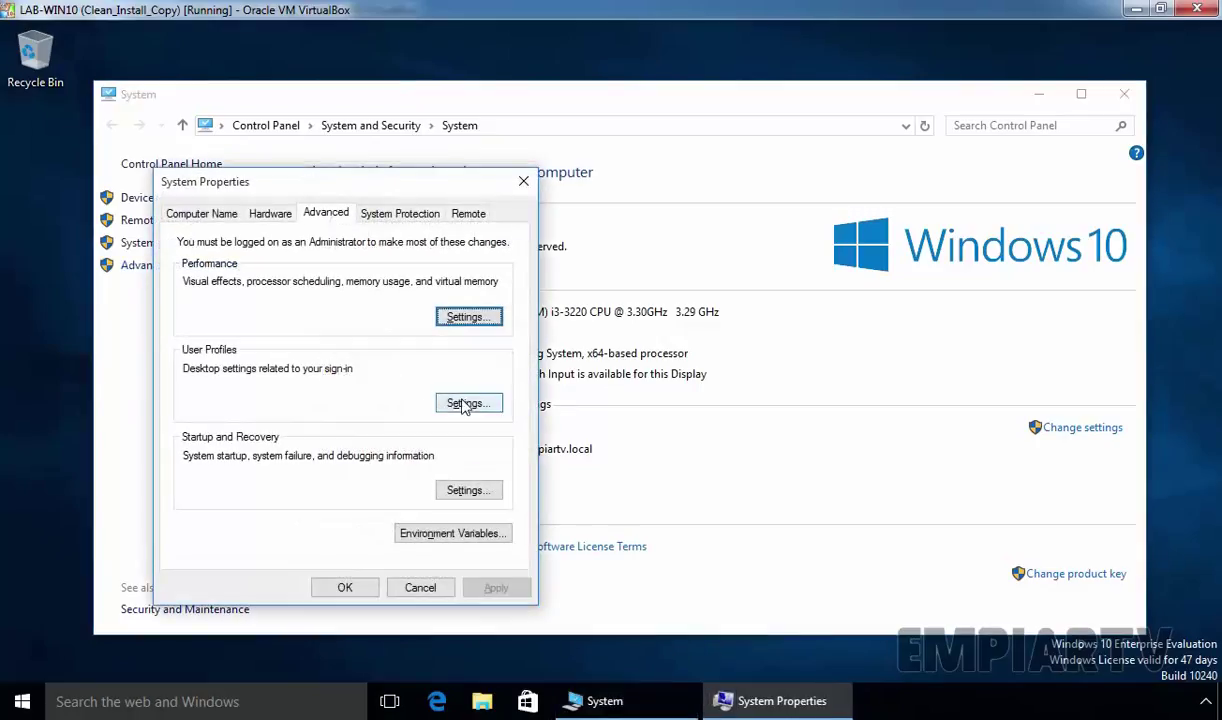
- Confirm joe.d's profile now shows Roaming in User Profiles, then close all the windows
click(465, 403)
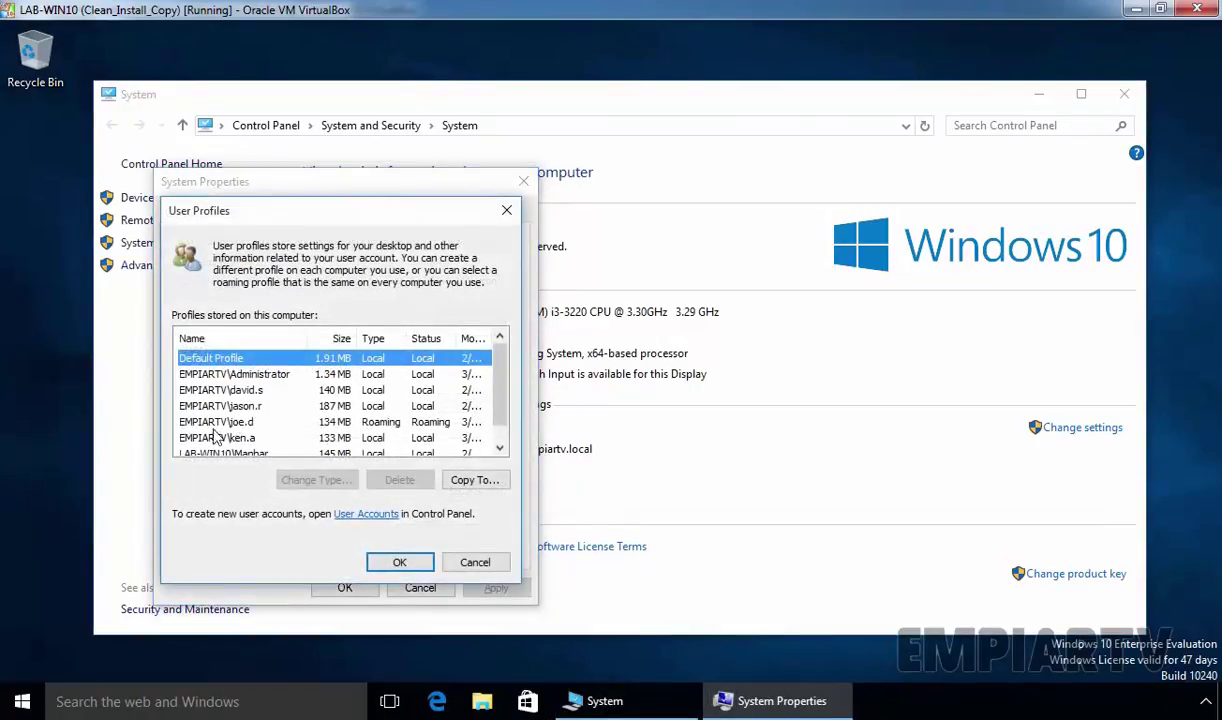
click(210, 422)
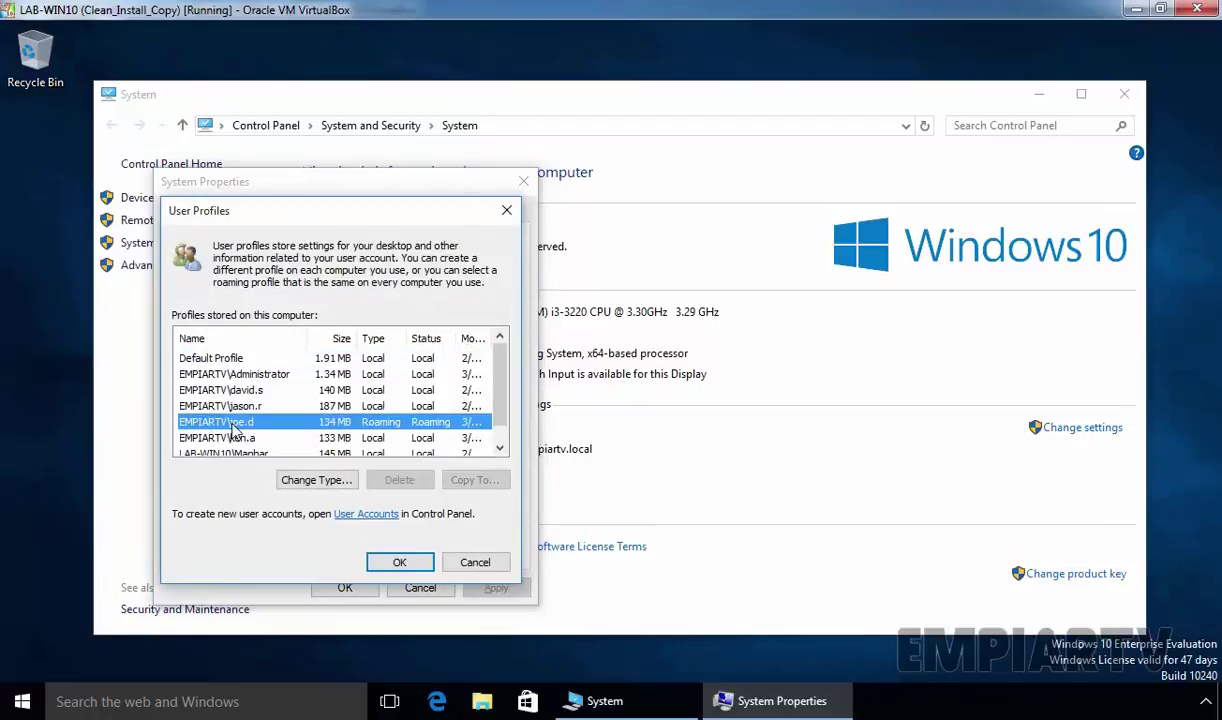
click(401, 563)
click(346, 588)
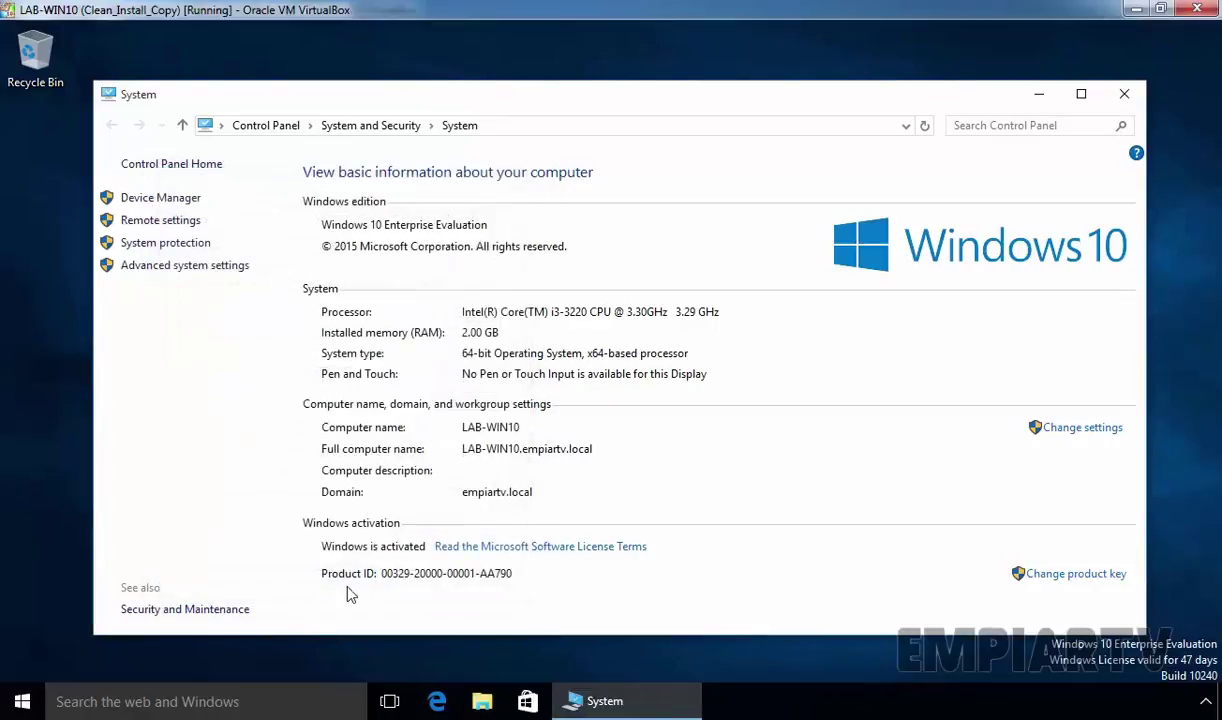
click(1123, 94)
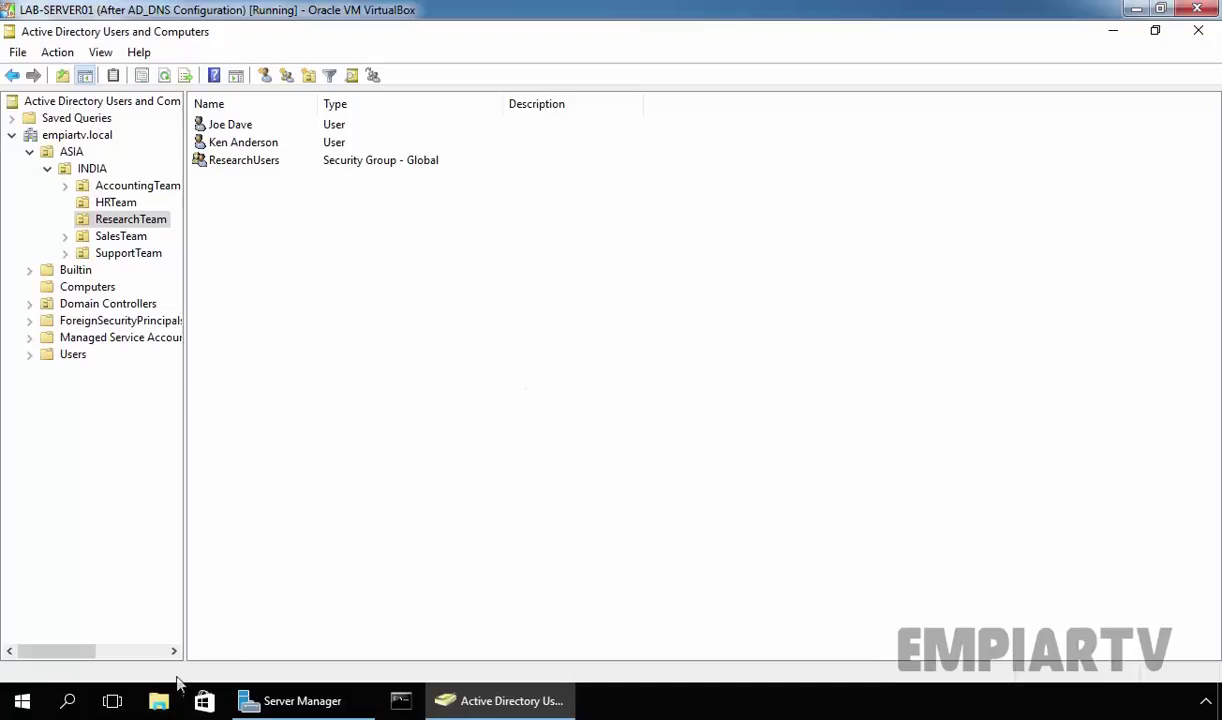
click(160, 703)
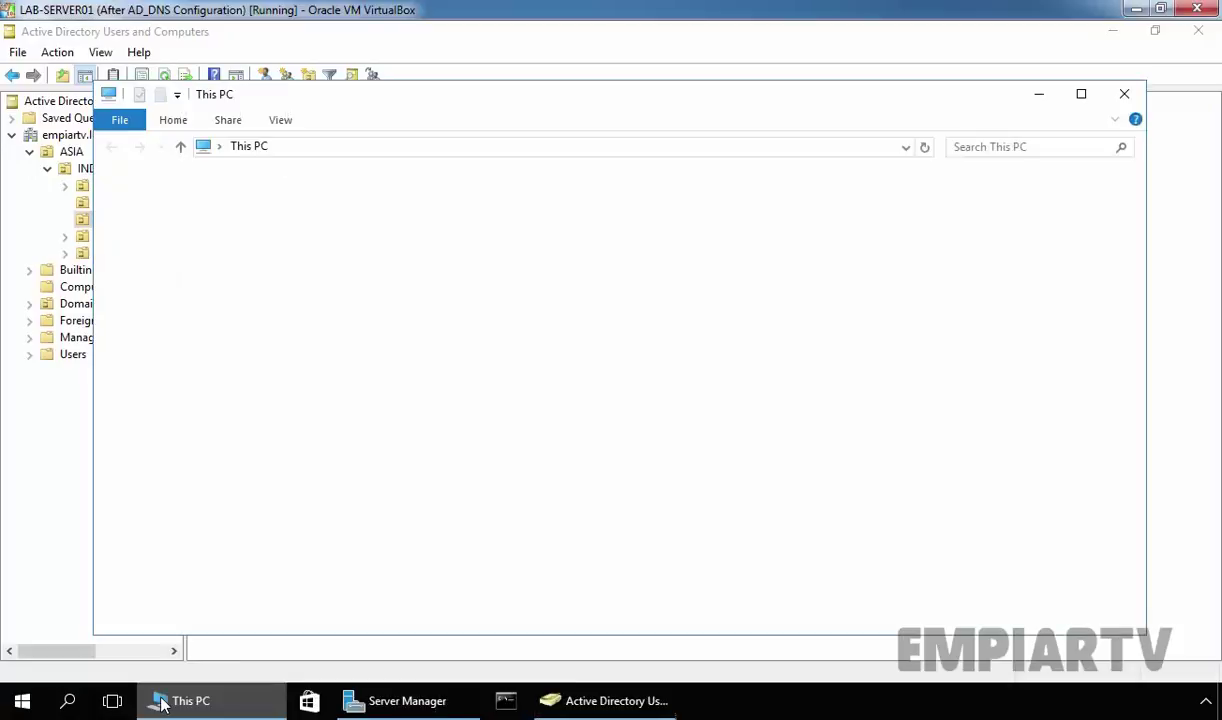
double_click(838, 352)
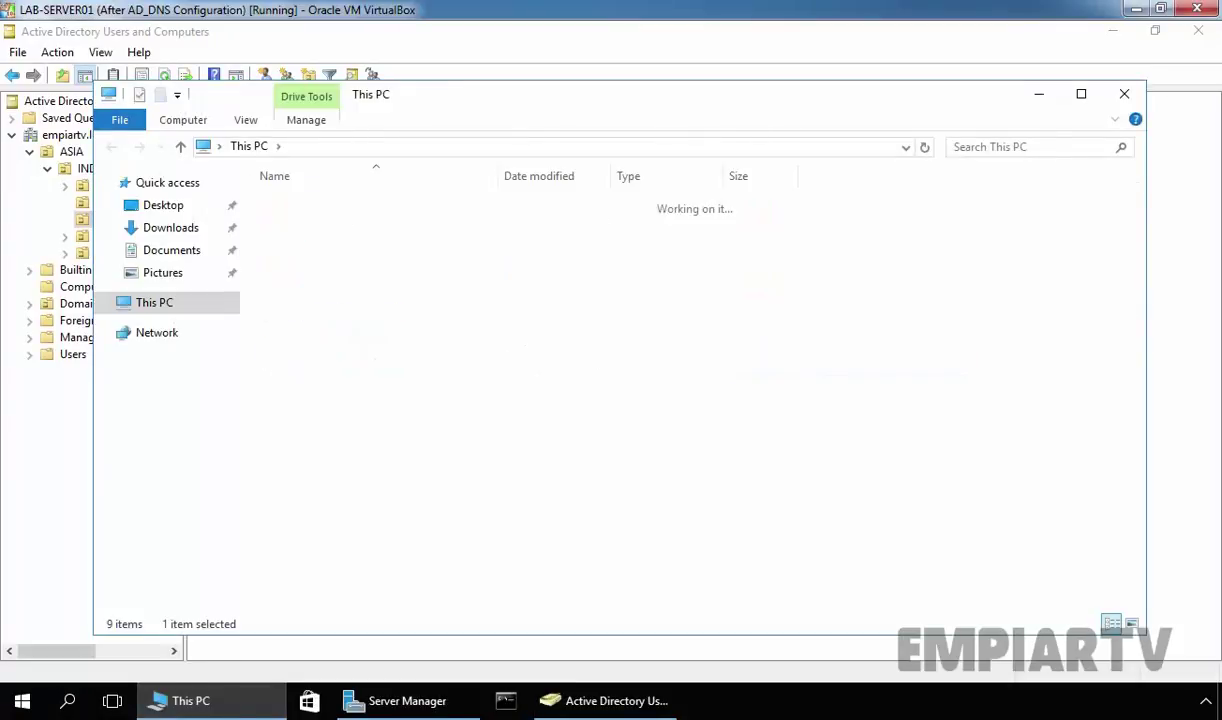
click(292, 206)
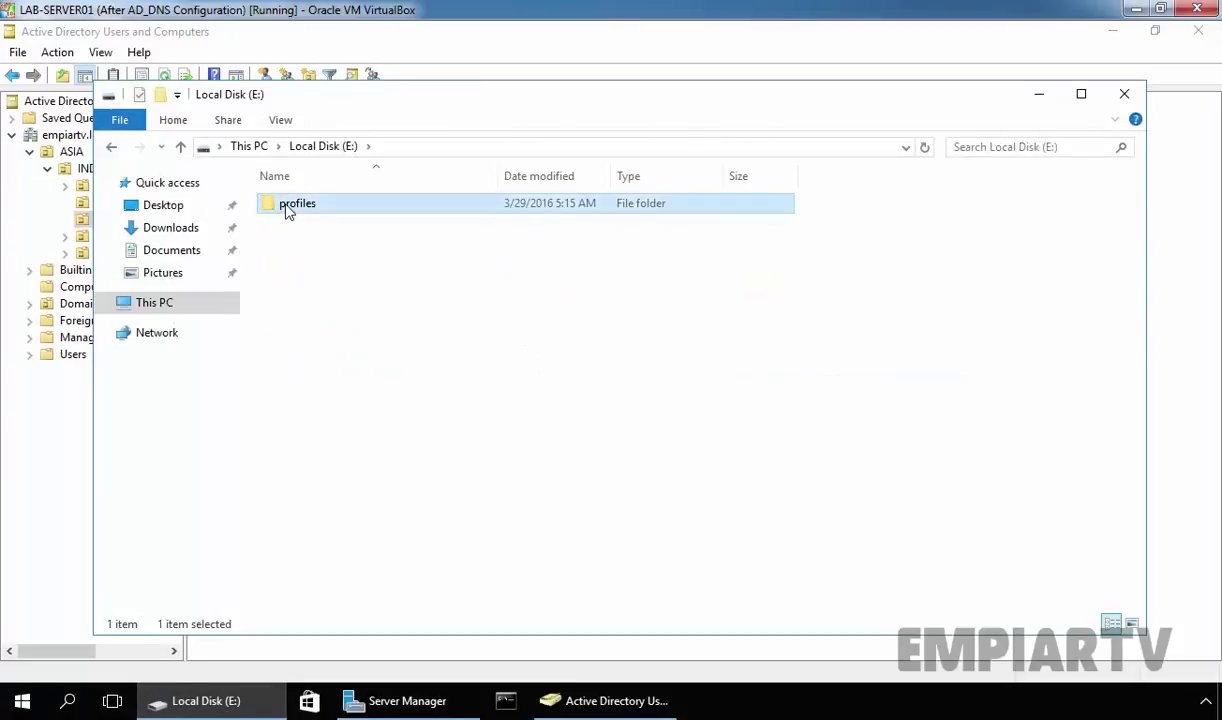
double_click(289, 209)
click(290, 211)
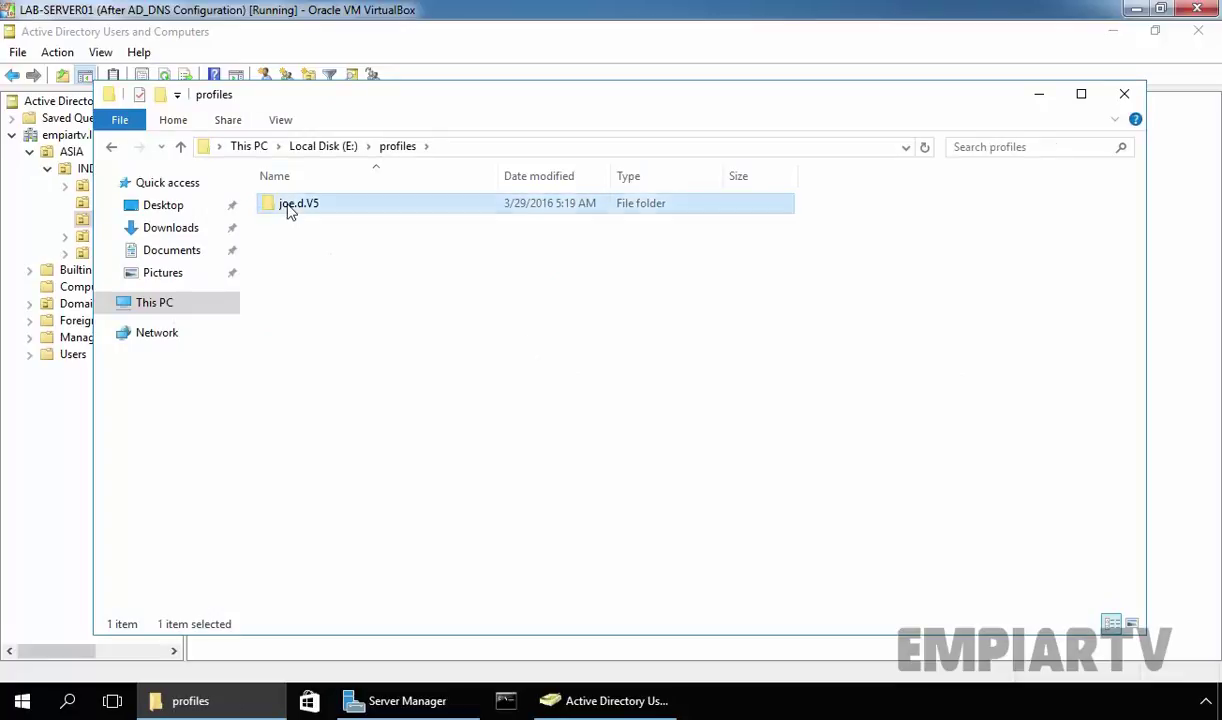